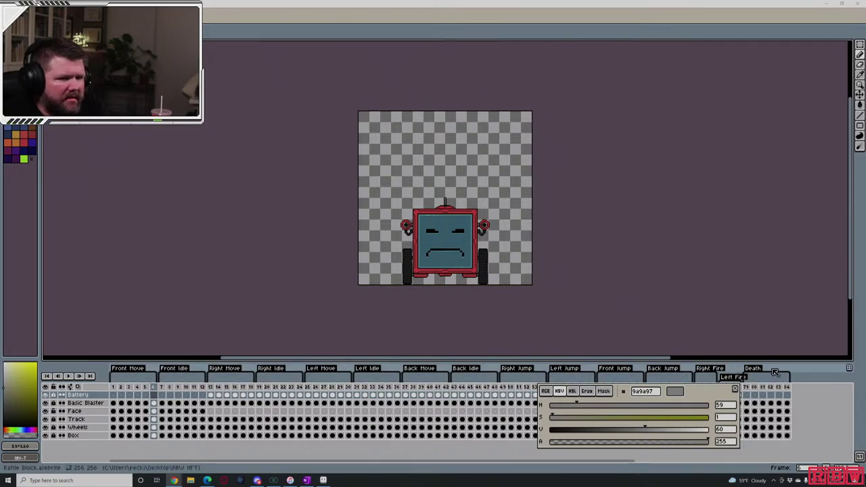
# Open the animation preview window, enlarge it to show the whole robot, and place it beside the sprite
pyautogui.click(860, 457)
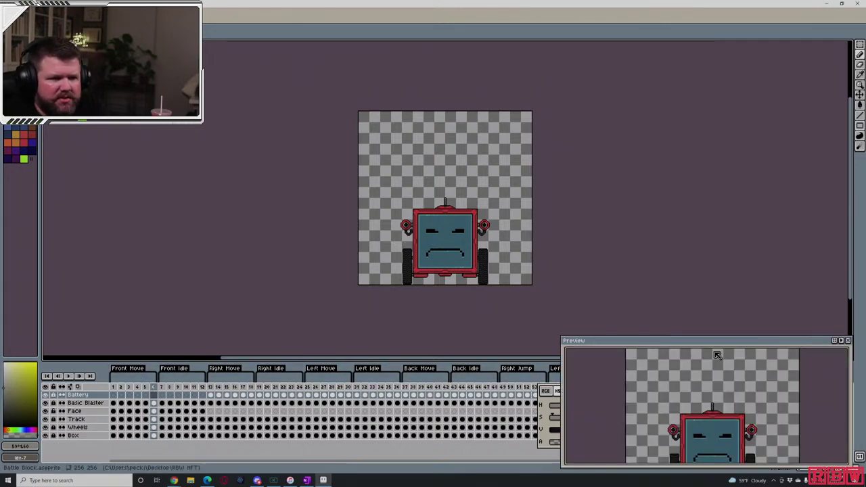
pyautogui.moveTo(723, 344); pyautogui.dragTo(547, 126)
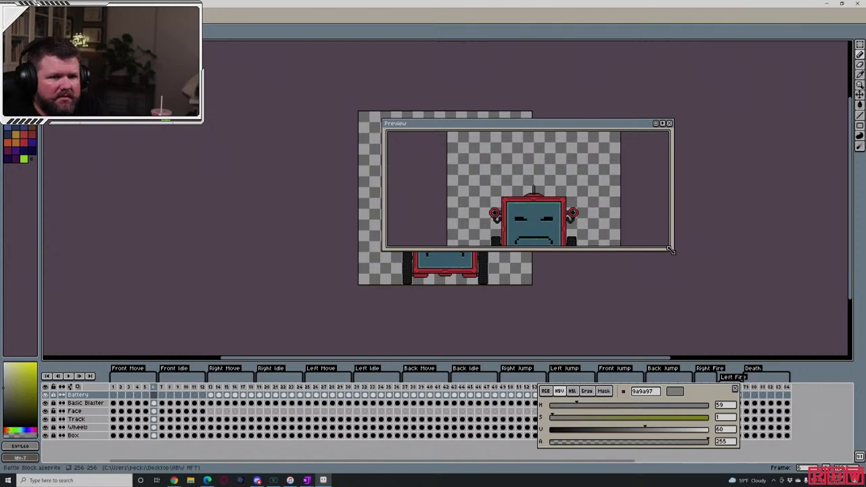
pyautogui.moveTo(673, 250); pyautogui.dragTo(712, 342)
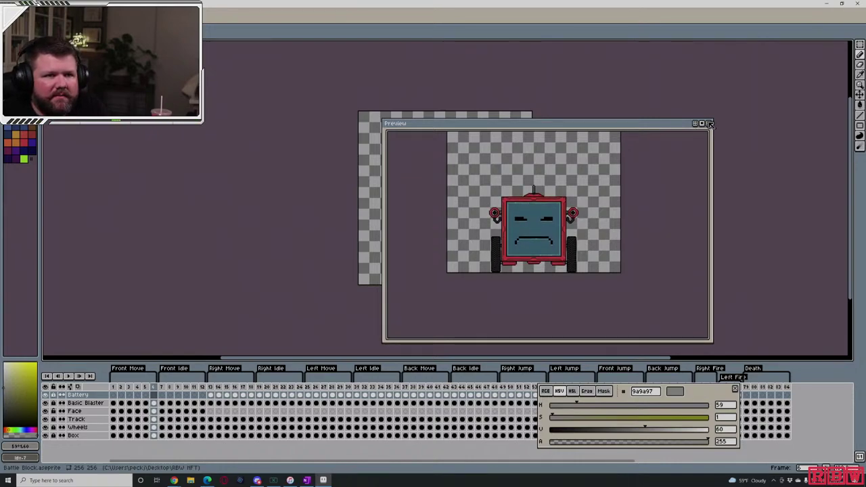
pyautogui.moveTo(585, 126); pyautogui.dragTo(722, 91)
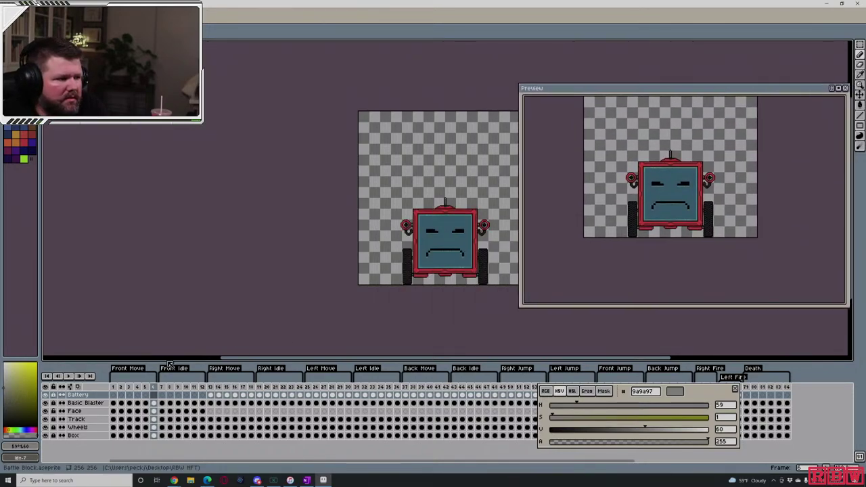
# Compare frame 1 with frame 84 in the repositioned preview, ending on frame 1 with the Box layer selected
pyautogui.click(113, 389)
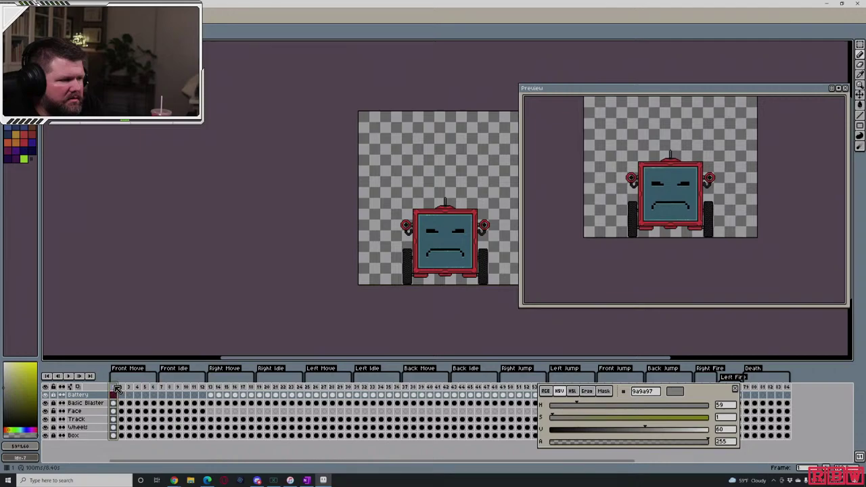
pyautogui.keyDown('shift'); pyautogui.click(787, 388); pyautogui.keyUp('shift')
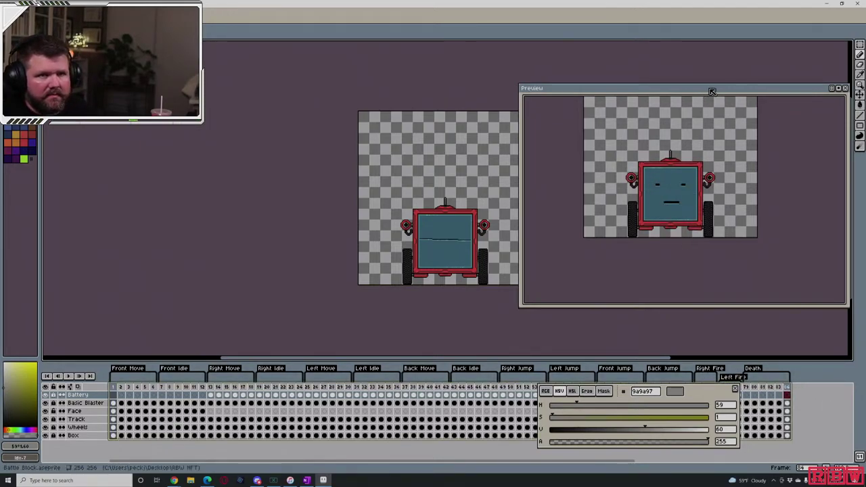
pyautogui.moveTo(710, 88); pyautogui.dragTo(561, 71)
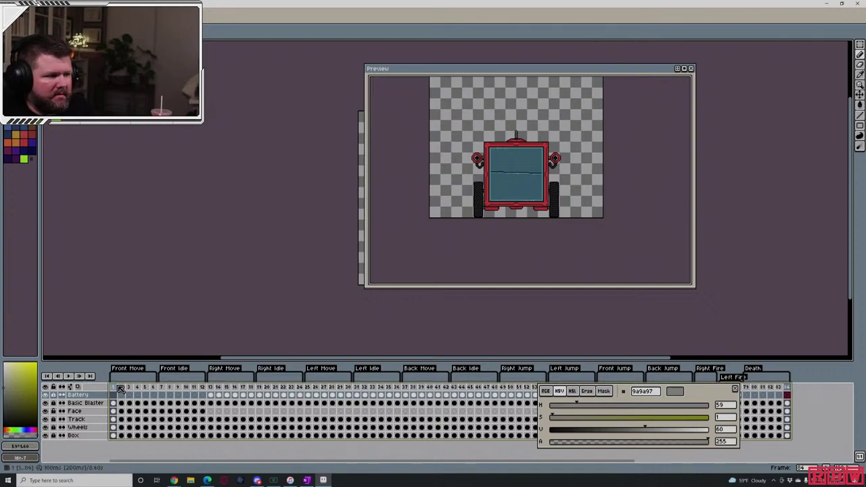
pyautogui.click(116, 389)
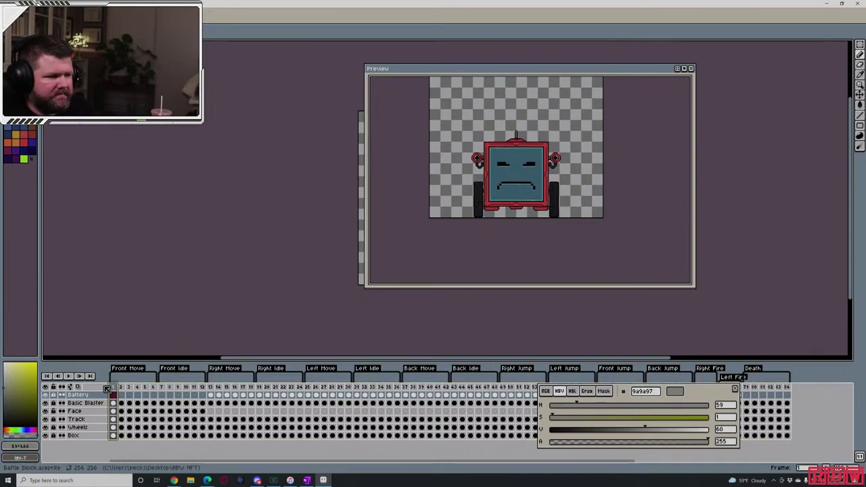
pyautogui.click(100, 436)
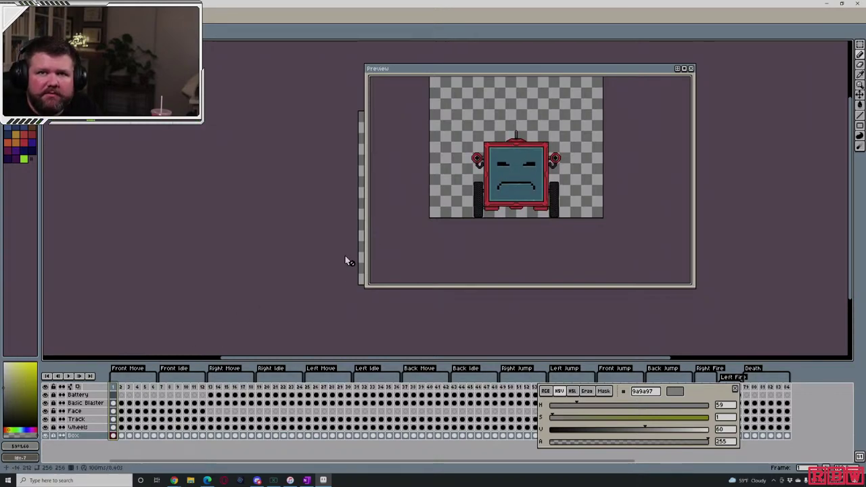
# View the starting frame of each tagged animation from Front Idle through Right Jump in the preview
pyautogui.click(165, 389)
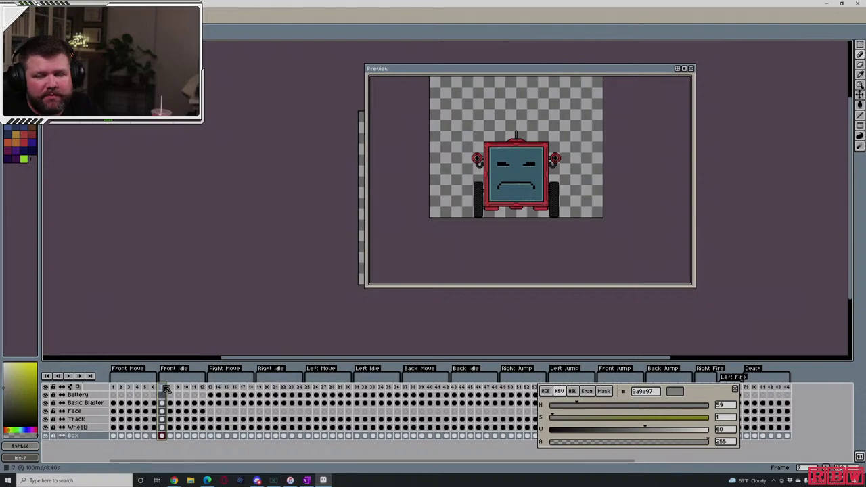
pyautogui.click(163, 387)
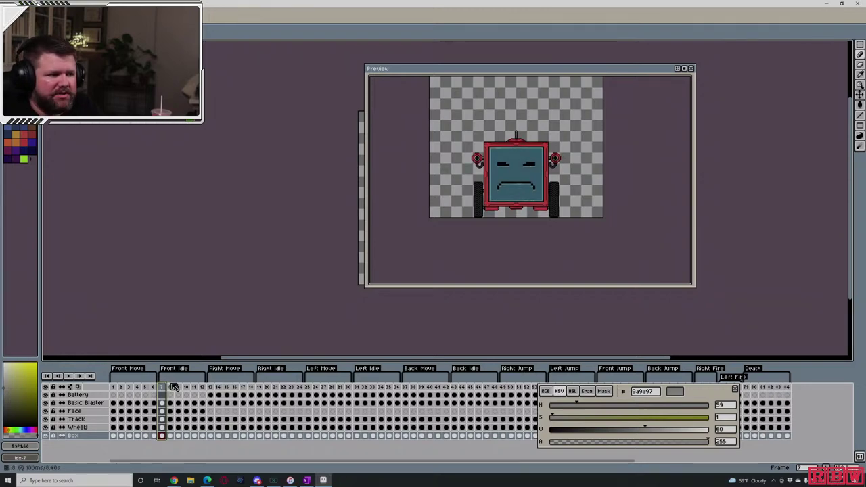
pyautogui.click(213, 390)
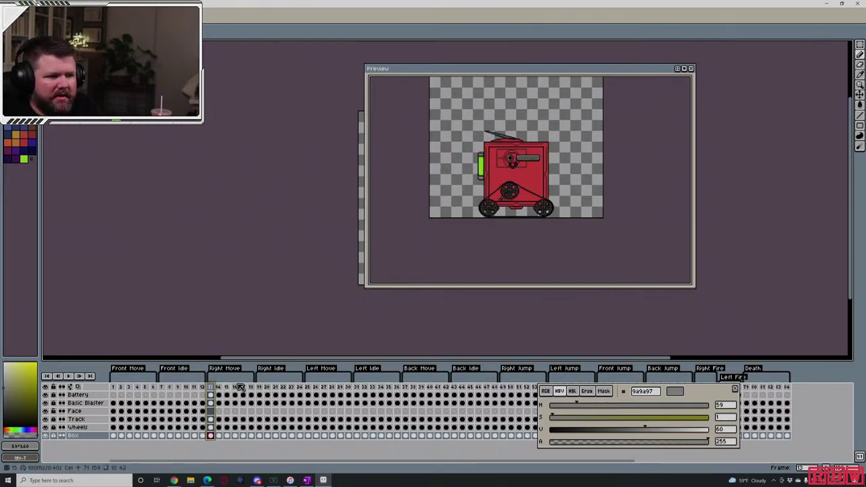
pyautogui.click(260, 388)
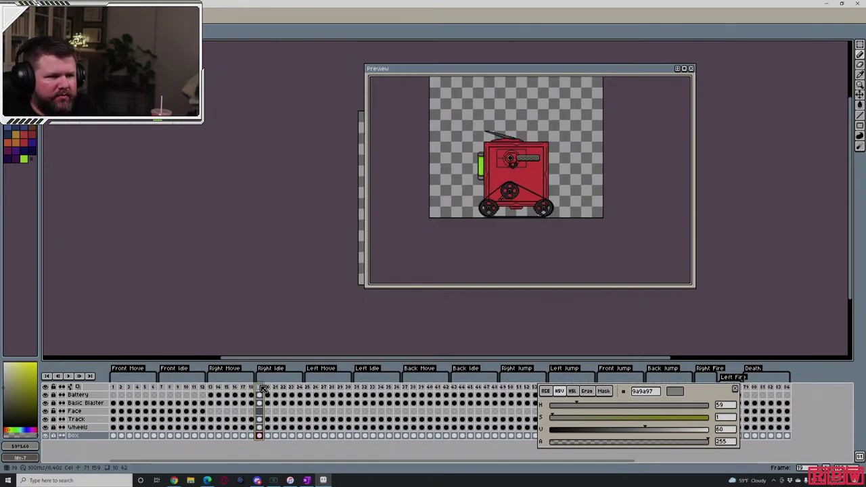
pyautogui.click(308, 390)
pyautogui.click(358, 389)
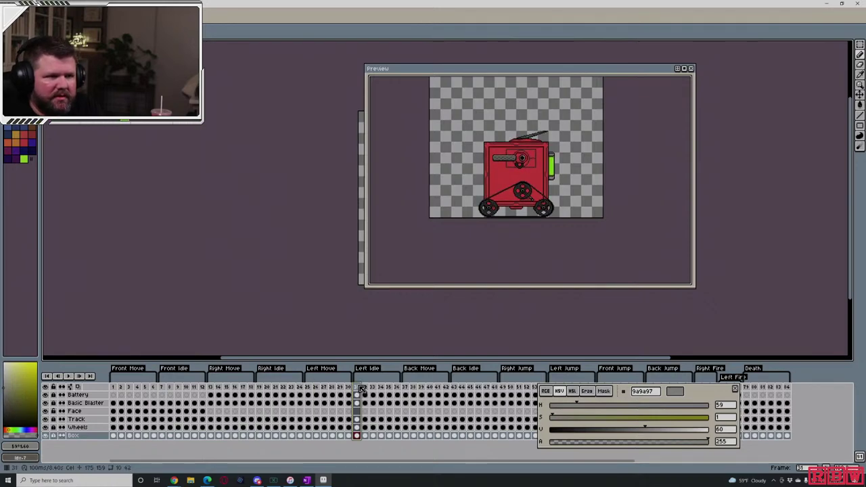
pyautogui.click(406, 390)
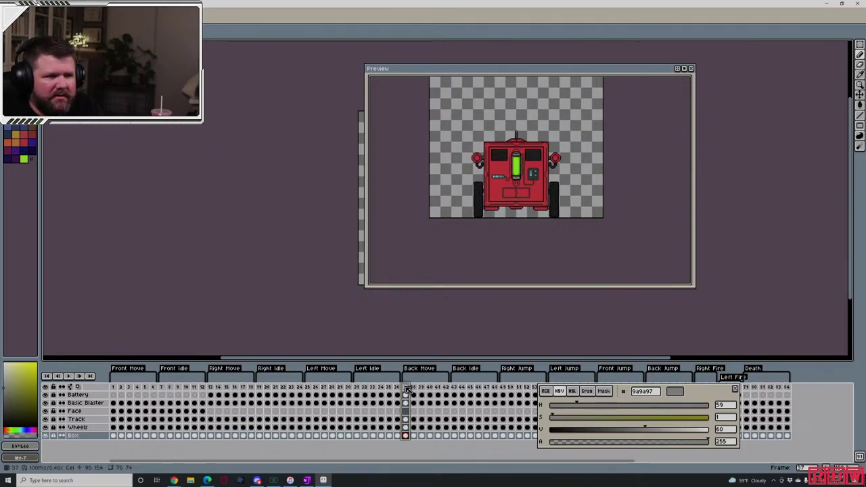
pyautogui.click(458, 389)
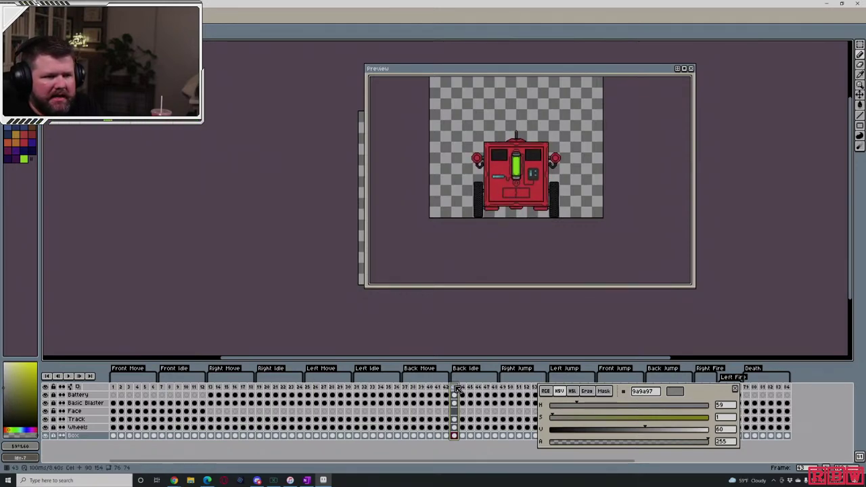
pyautogui.click(504, 389)
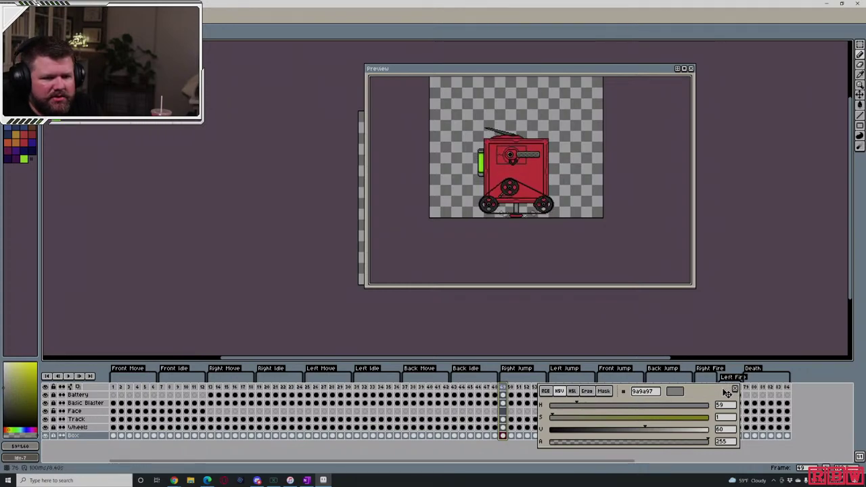
# Move the colour window off the frame numbers and view the starting frames of the remaining jump, fire and Death animations
pyautogui.moveTo(727, 392); pyautogui.dragTo(729, 406)
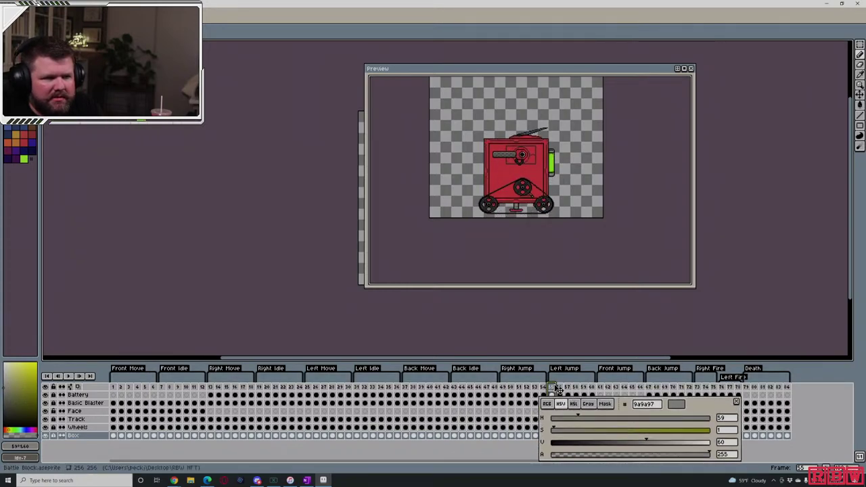
pyautogui.click(600, 387)
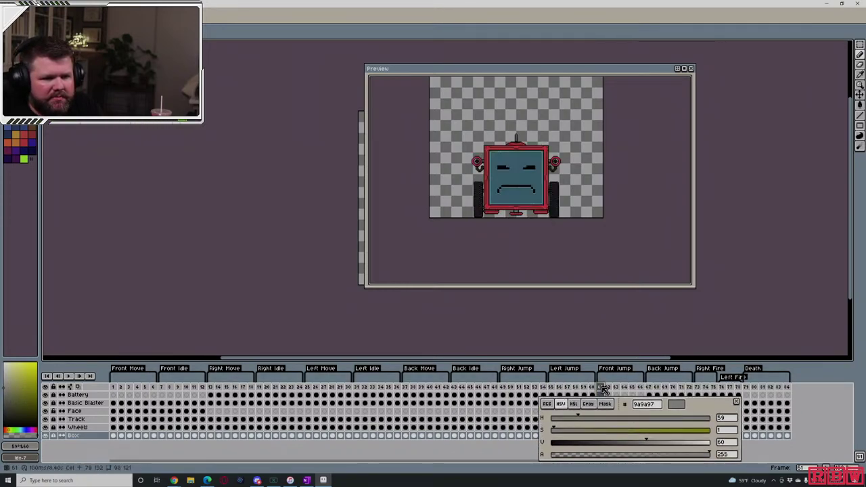
pyautogui.click(650, 387)
pyautogui.click(701, 387)
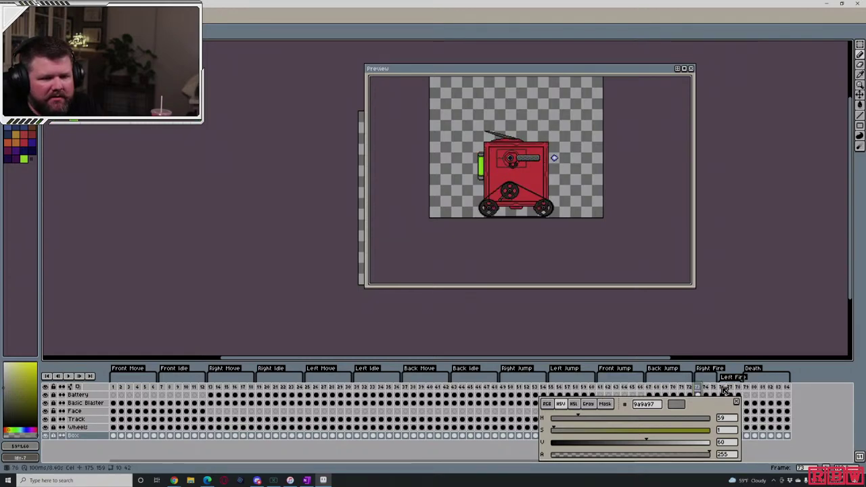
pyautogui.click(722, 388)
pyautogui.click(746, 387)
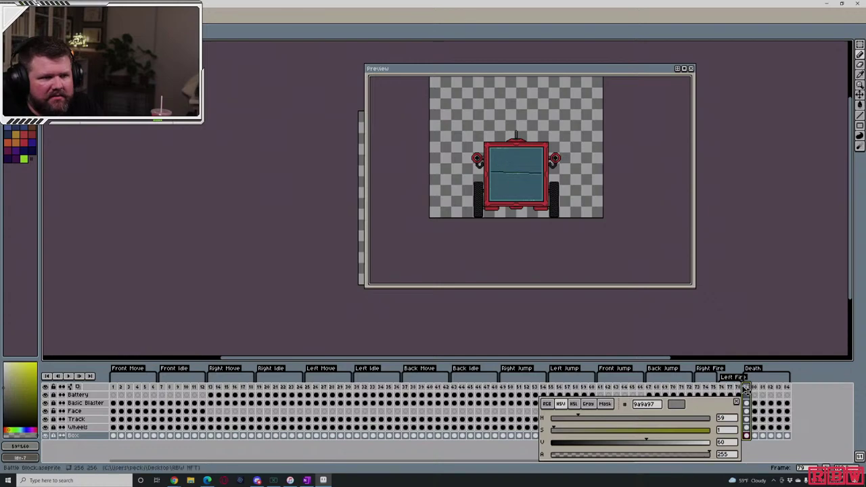
pyautogui.click(738, 389)
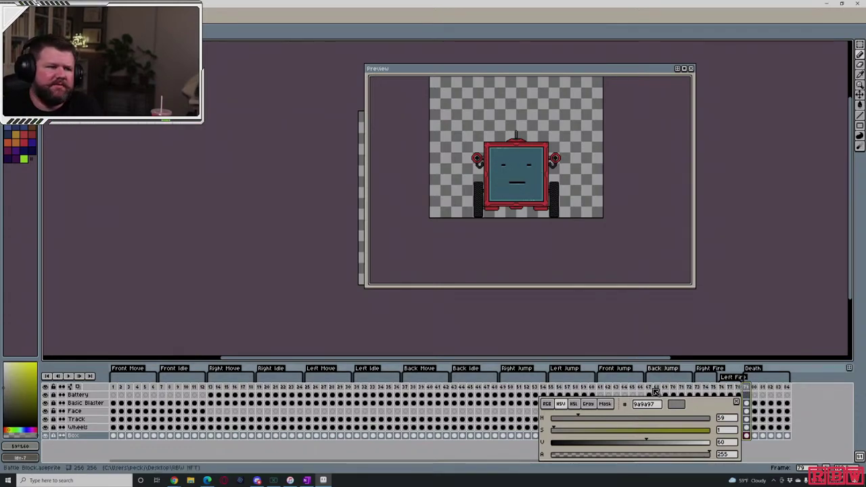
# Return to frame 1 of the Box layer and close the preview window
pyautogui.click(117, 388)
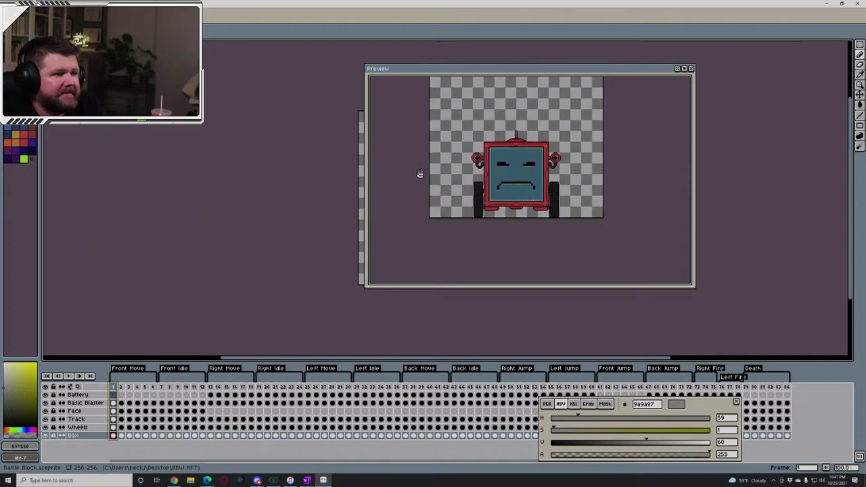
pyautogui.click(692, 68)
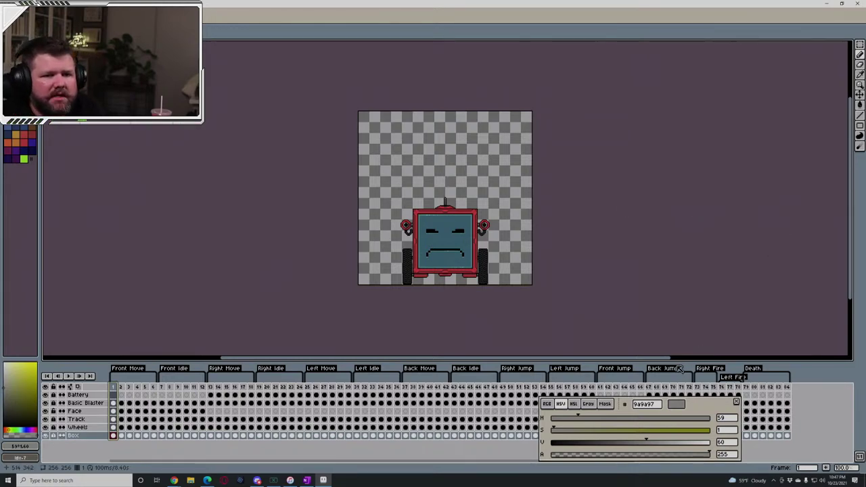
pyautogui.click(111, 436)
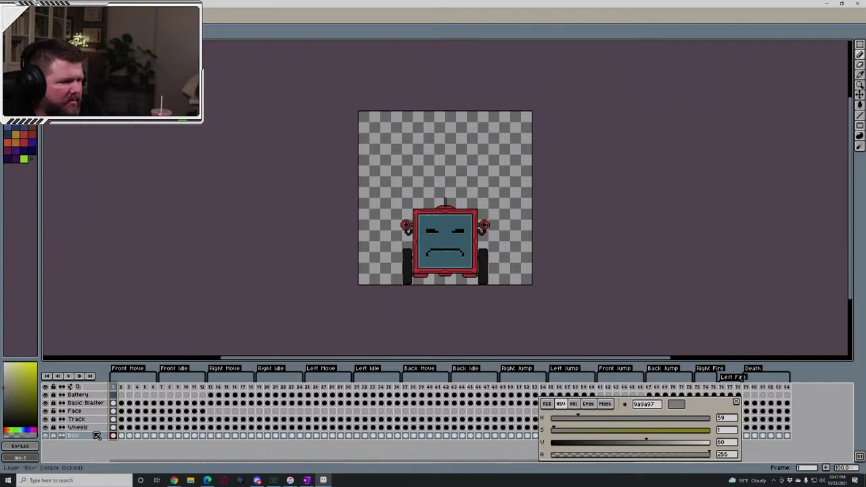
# Hide the Wheels, Track and Face layers, switching Face on and off to compare the robot with and without it
pyautogui.click(48, 430)
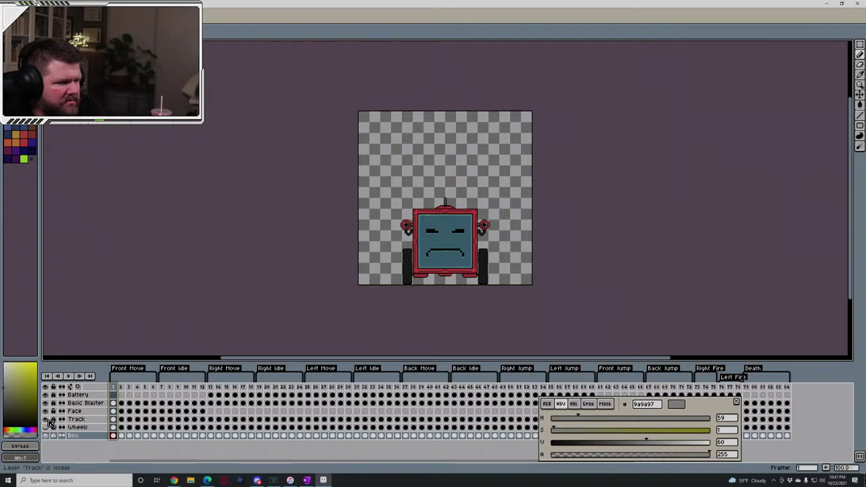
pyautogui.click(46, 420)
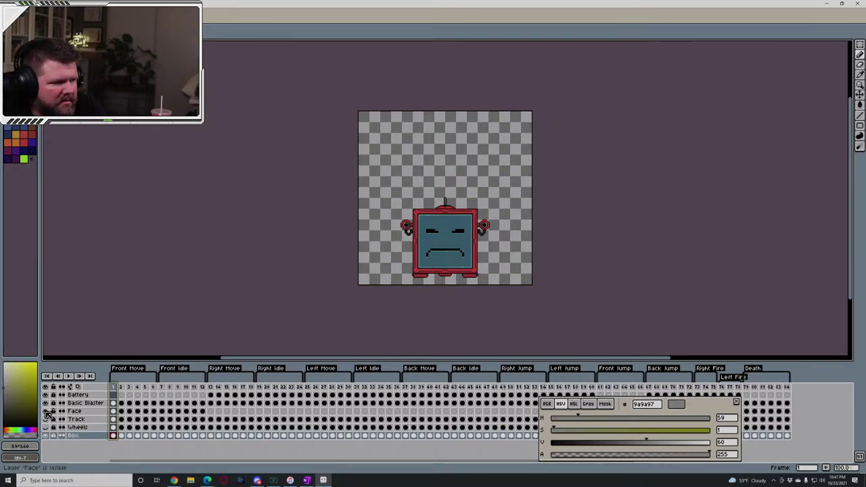
pyautogui.click(46, 411)
pyautogui.click(46, 411)
pyautogui.click(46, 411)
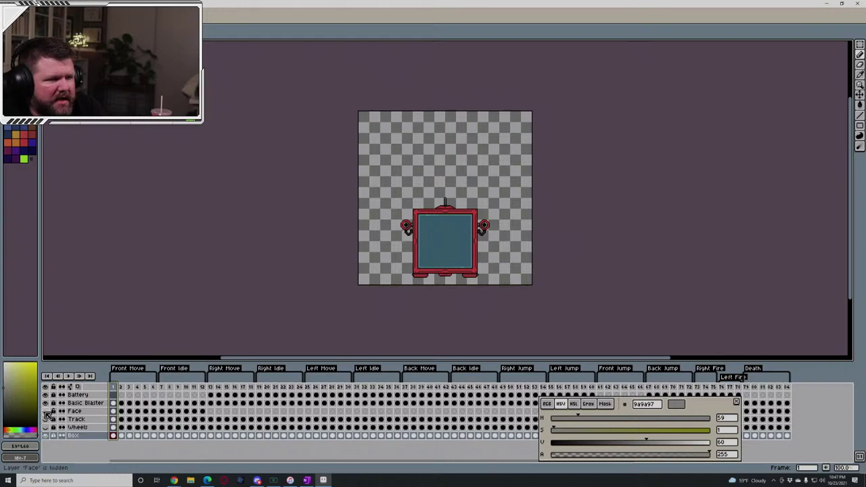
pyautogui.click(46, 411)
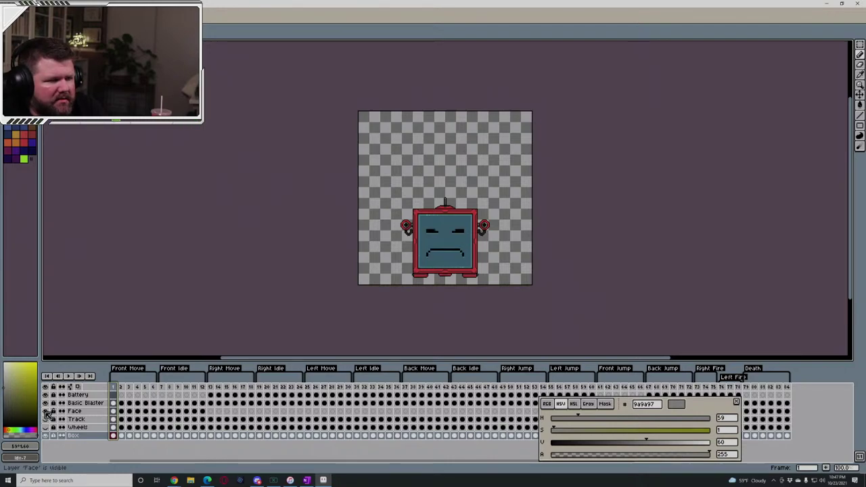
pyautogui.click(46, 412)
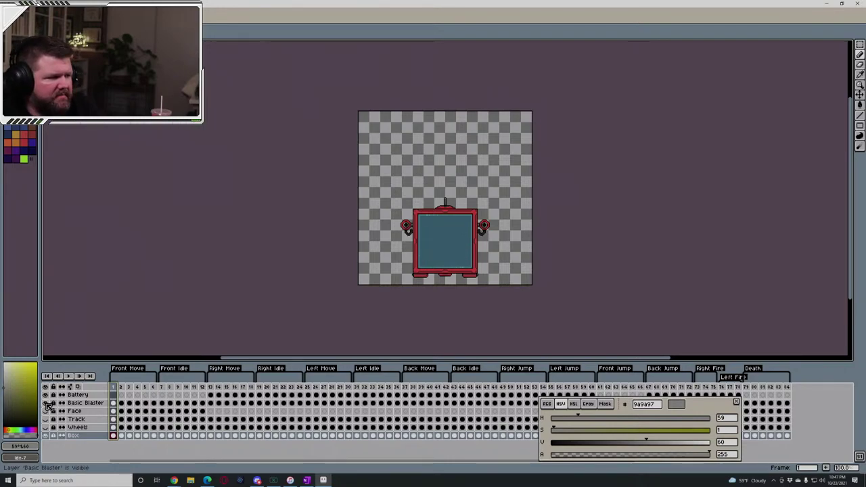
# Hide the Battery and Basic Blaster layers, toggling Face and Basic Blaster for comparison, so only the Box layer shows
pyautogui.click(46, 404)
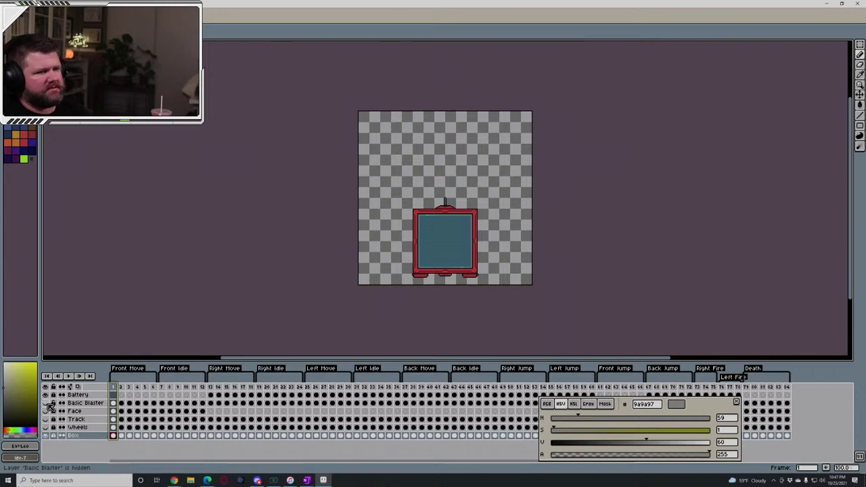
pyautogui.click(46, 403)
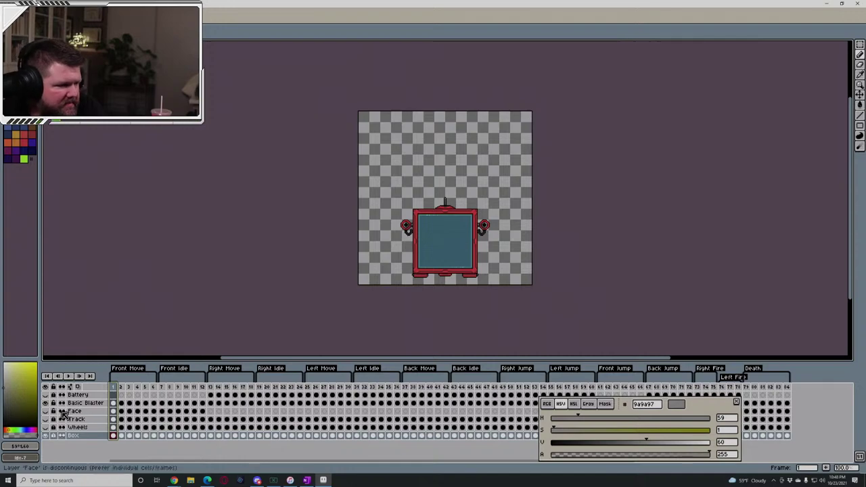
pyautogui.click(46, 411)
pyautogui.click(46, 412)
pyautogui.click(46, 412)
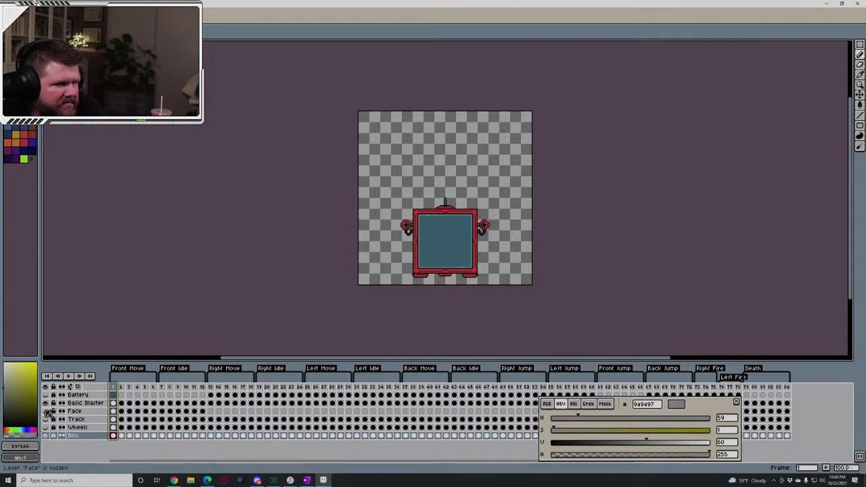
pyautogui.click(46, 411)
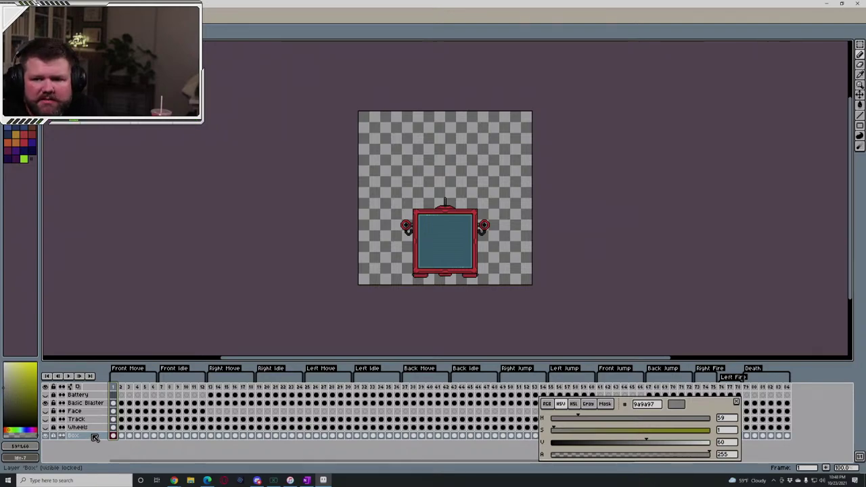
pyautogui.click(46, 403)
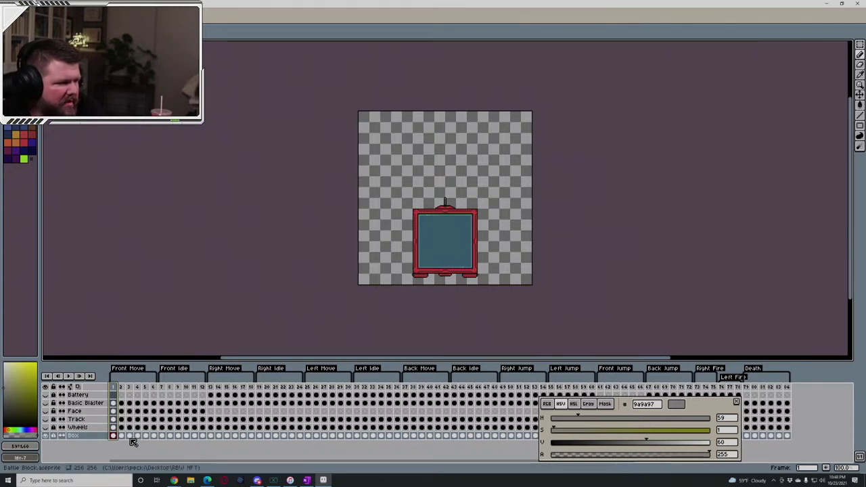
# Rename the Box layer as Box Red
pyautogui.rightClick(80, 439)
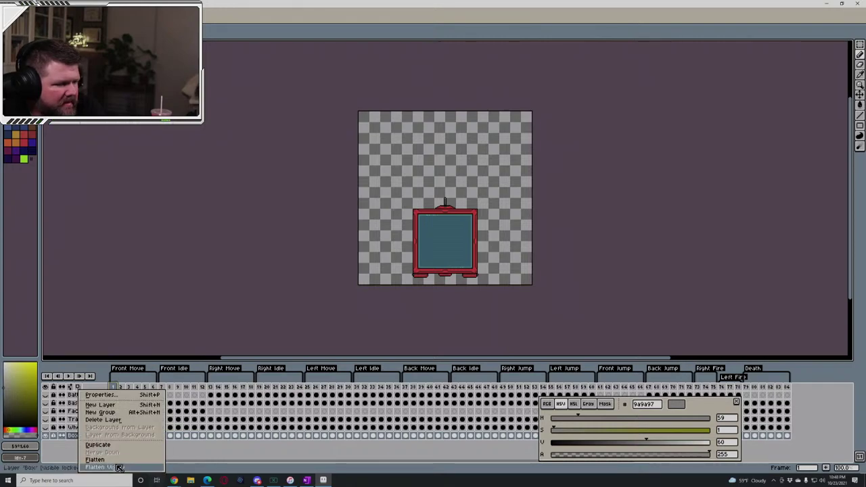
pyautogui.click(102, 395)
pyautogui.click(482, 206)
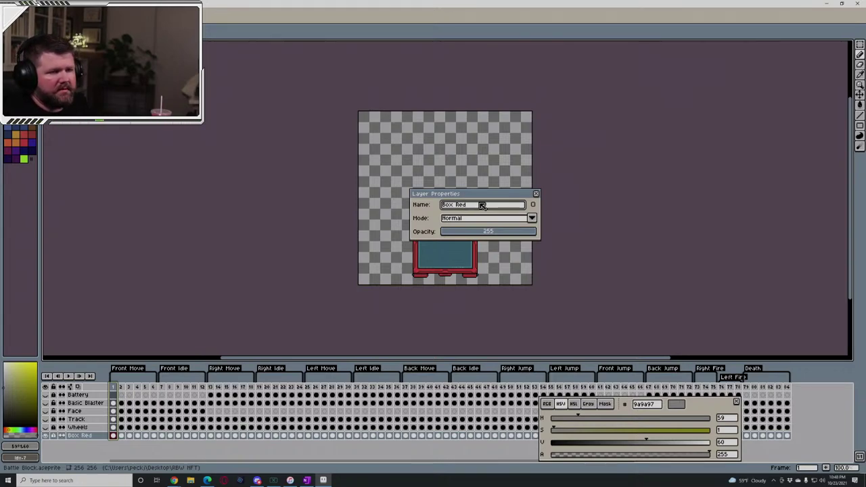
pyautogui.click(537, 195)
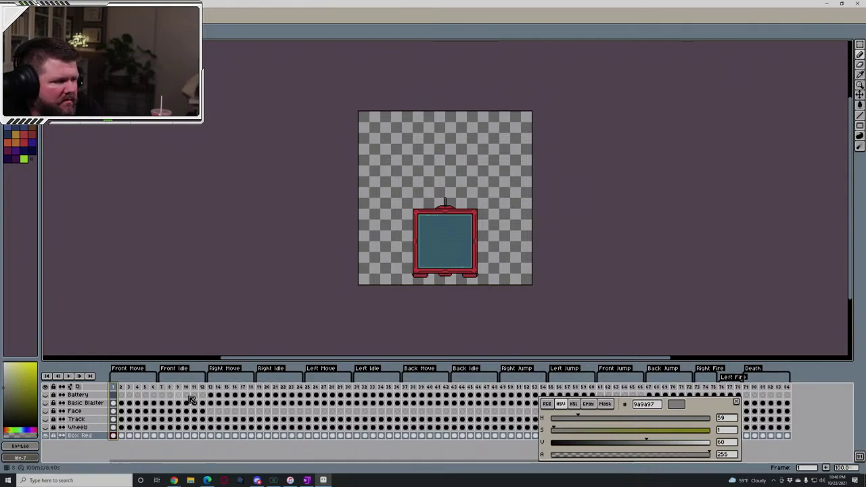
# Unlock the Box Red layer and duplicate it
pyautogui.scroll(3, 468, 255)
pyautogui.scroll(-1, 471, 256)
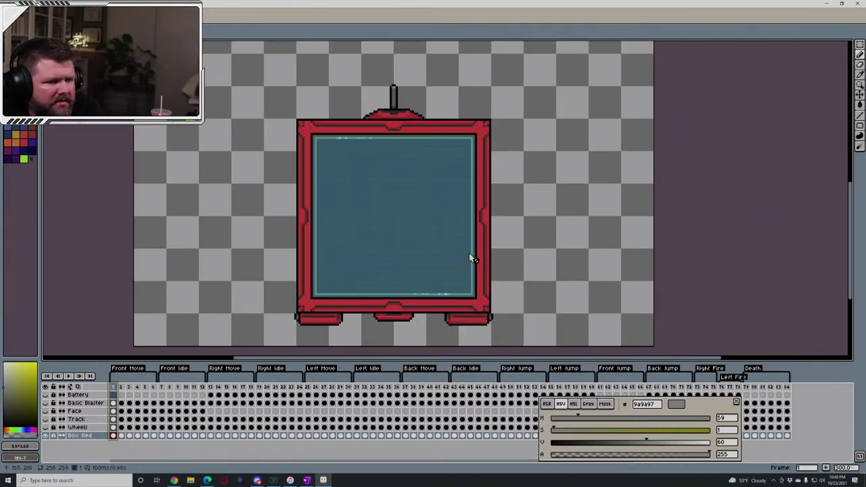
pyautogui.scroll(2, 470, 257)
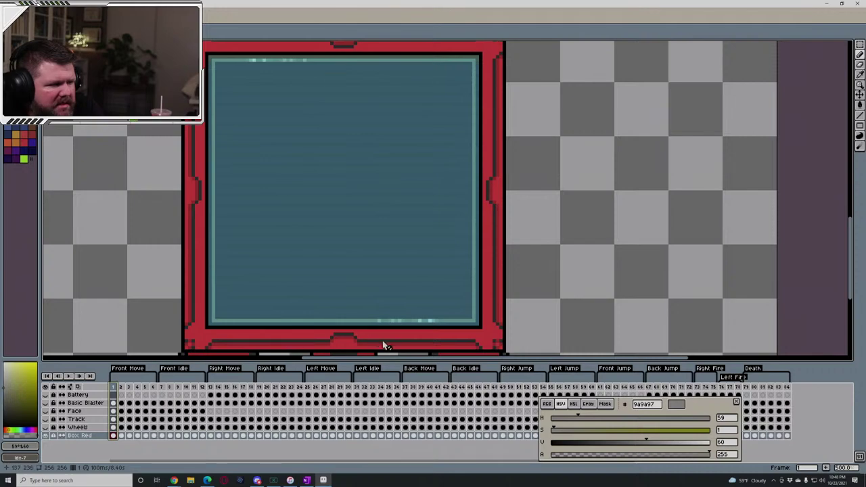
pyautogui.scroll(-1, 633, 277)
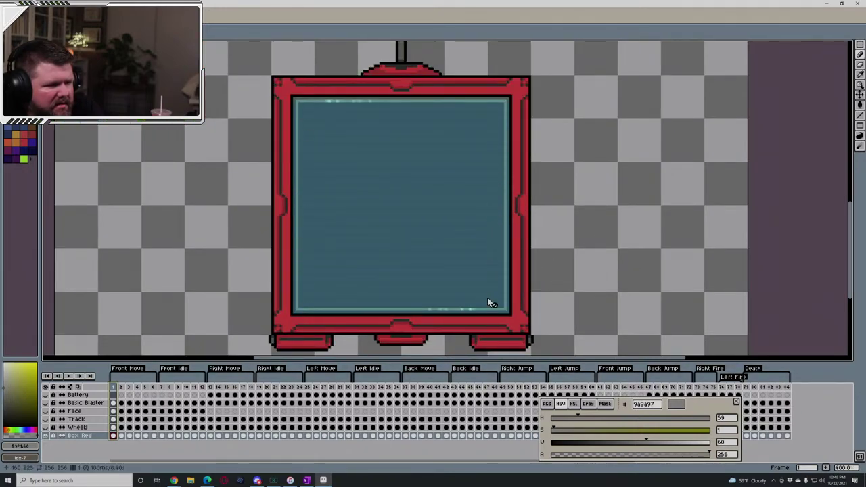
pyautogui.scroll(-1, 562, 290)
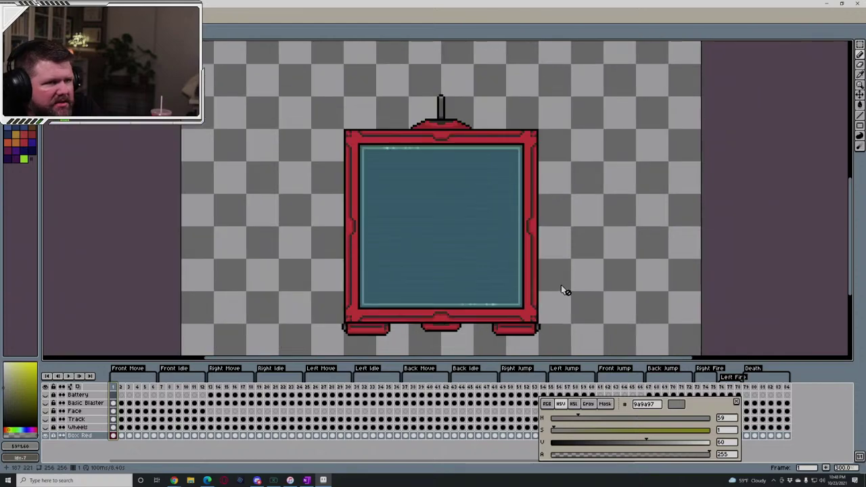
pyautogui.rightClick(82, 436)
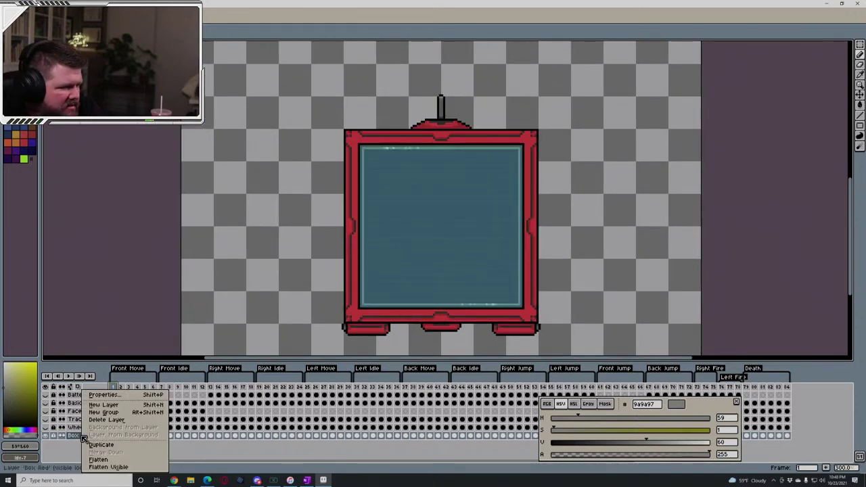
pyautogui.click(54, 438)
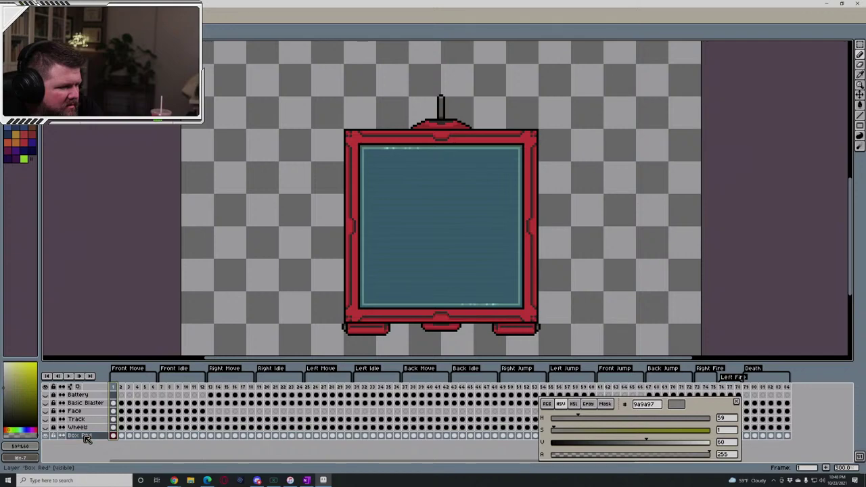
pyautogui.rightClick(86, 437)
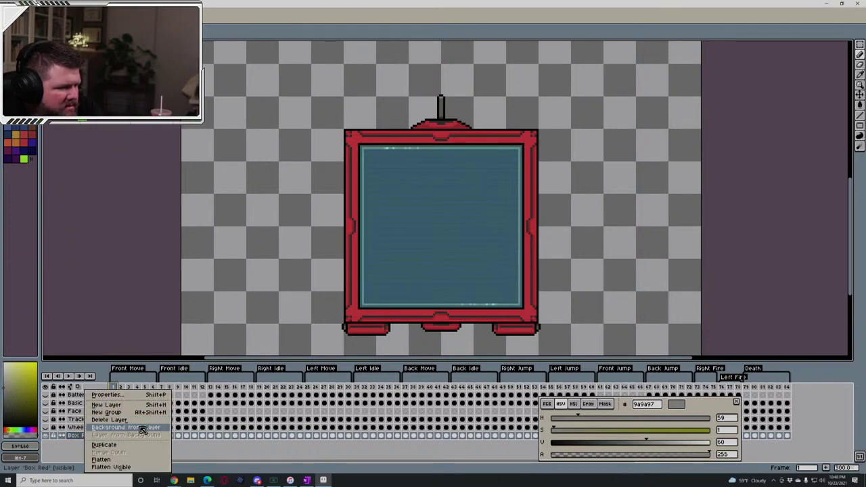
pyautogui.click(124, 449)
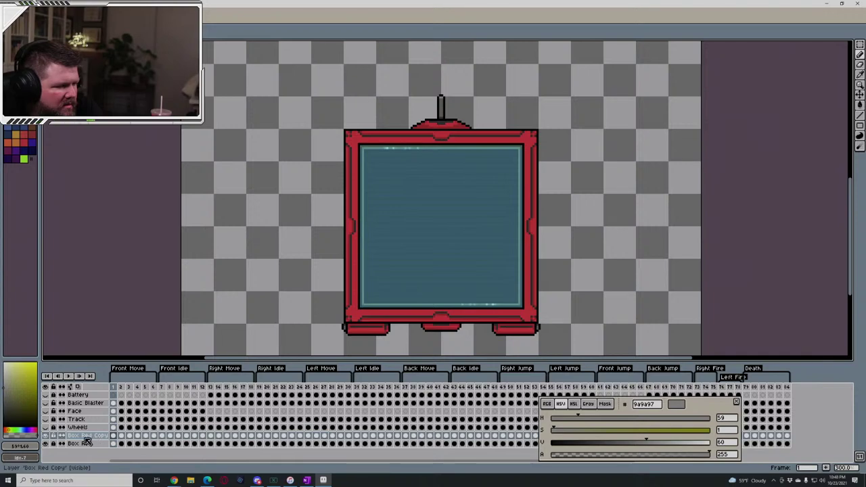
# Rename the duplicated box layer as Box Blue
pyautogui.rightClick(93, 440)
pyautogui.click(105, 395)
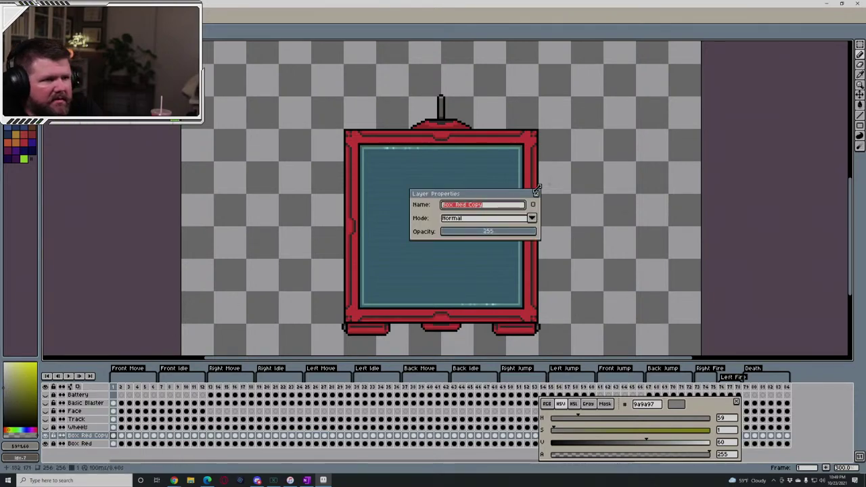
pyautogui.click(504, 207)
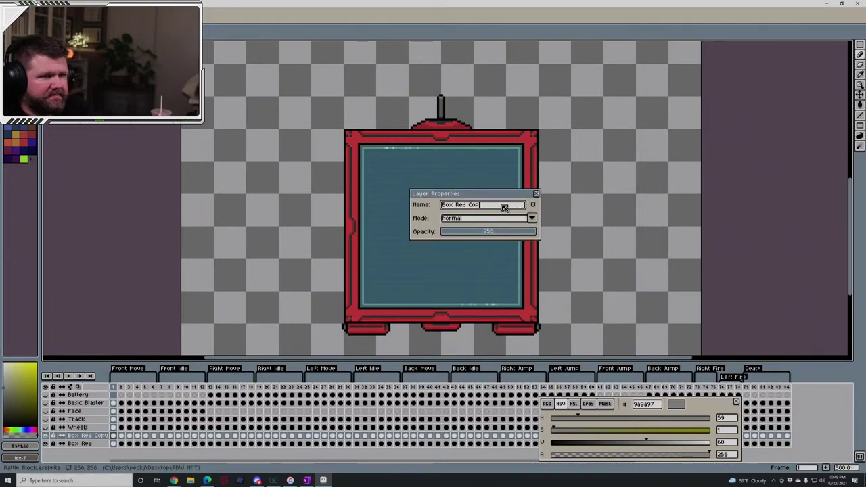
pyautogui.press('BackSpace')
pyautogui.press('BackSpace')
pyautogui.press('BackSpace')
pyautogui.press('BackSpace')
pyautogui.press('BackSpace')
pyautogui.press('BackSpace')
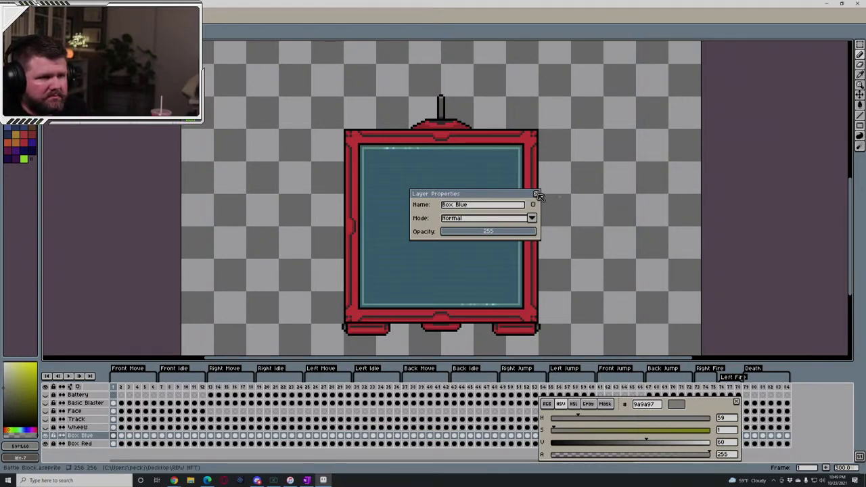
pyautogui.click(536, 194)
# Try filling the red frame on the Box Blue layer with dark blue 1d3557, undoing the first fill and filling again
pyautogui.hotkey('ctrl', 'z')
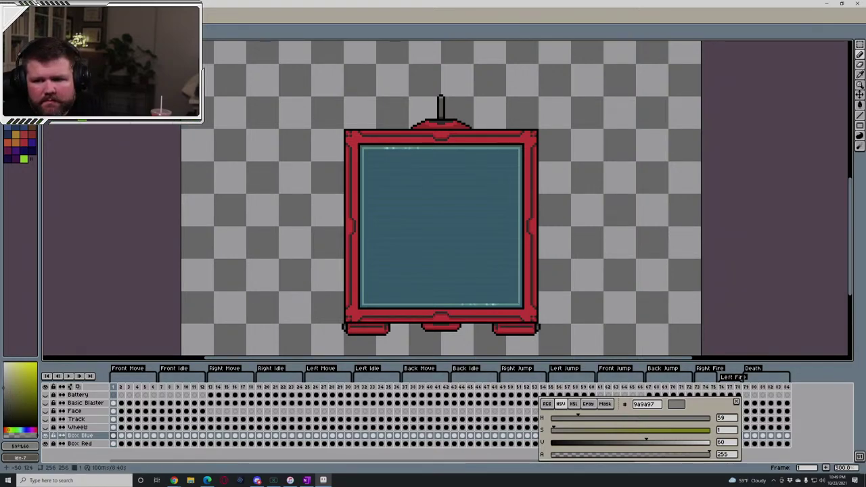
pyautogui.click(27, 131)
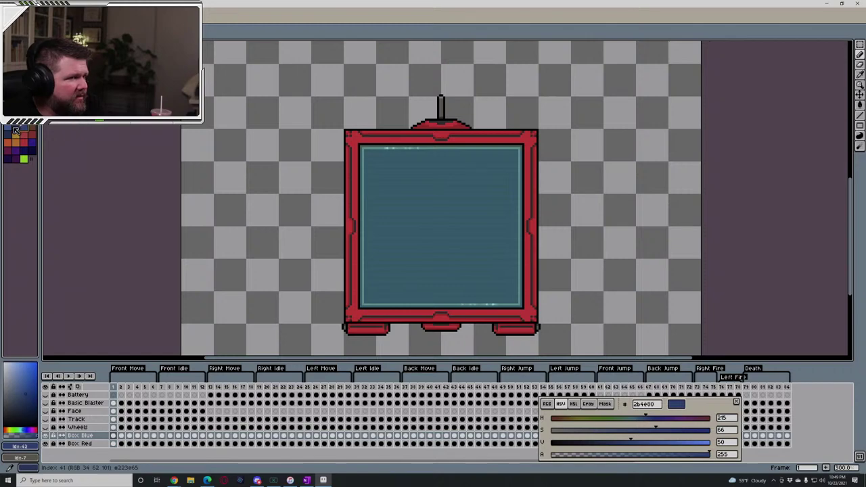
pyautogui.click(11, 137)
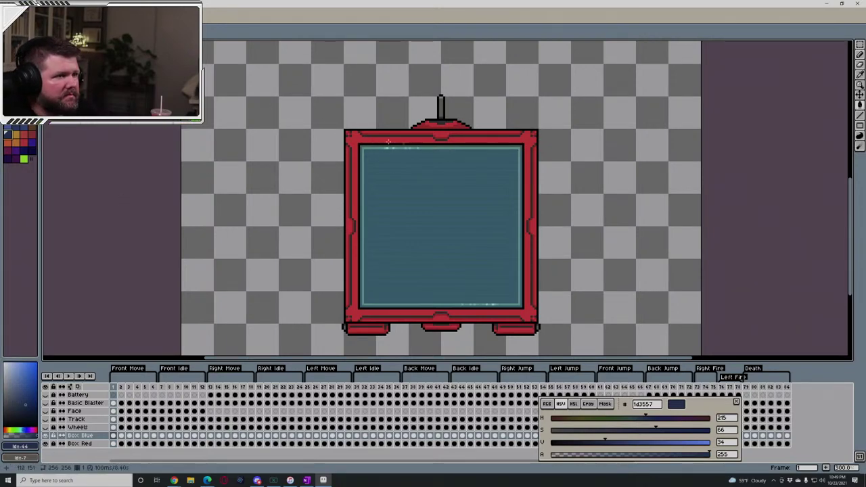
pyautogui.click(354, 139)
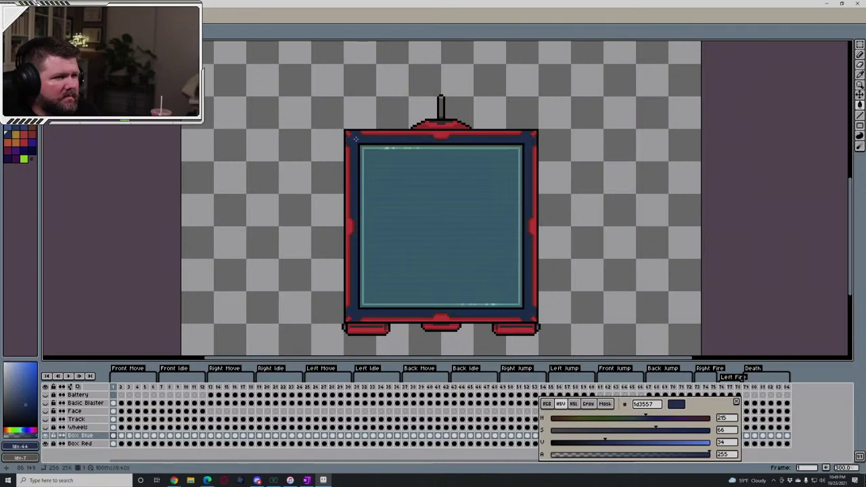
pyautogui.hotkey('ctrl', 'z')
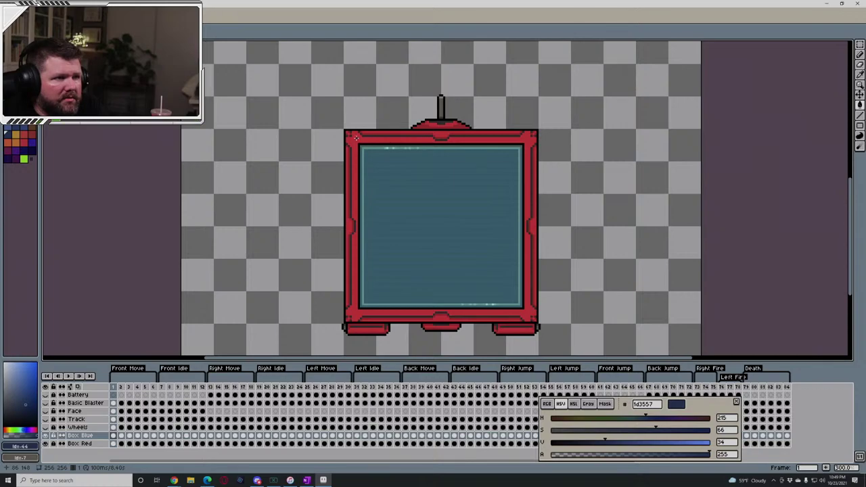
pyautogui.click(356, 138)
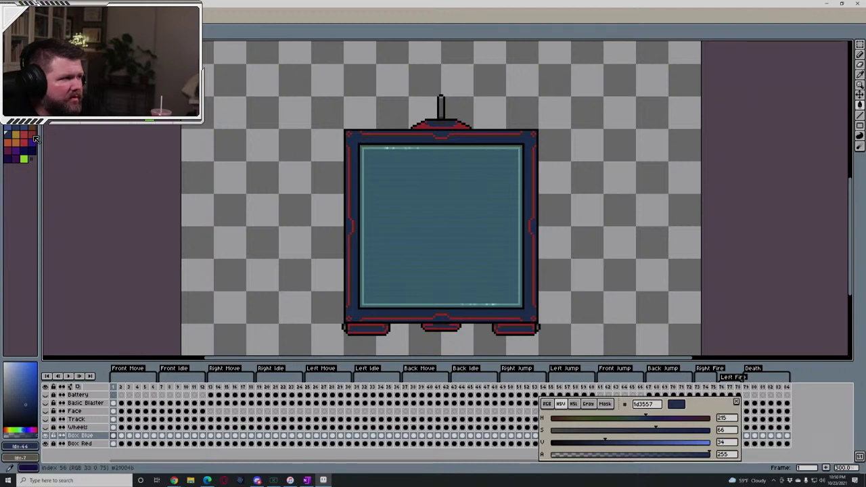
# Recolour the Box Blue layer in frame 1, filling the main red with blue 416aa3 and the remaining red shading with 2b4e80
pyautogui.press('Up')
pyautogui.click(352, 146)
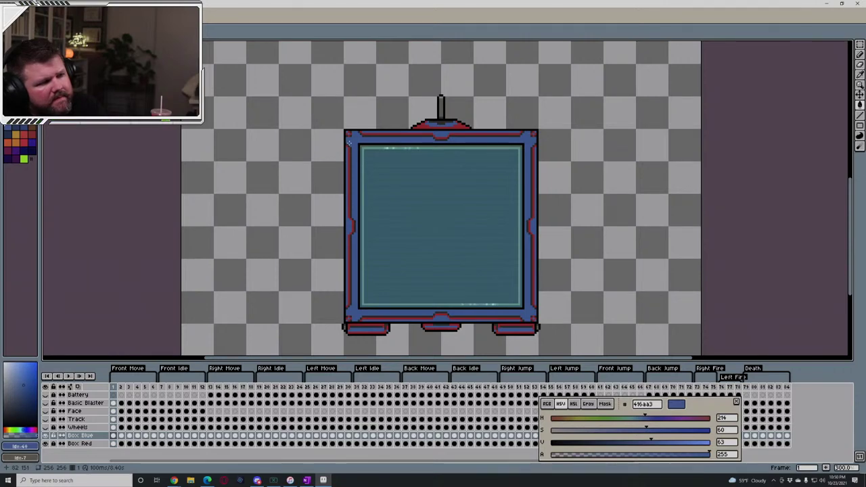
pyautogui.click(28, 129)
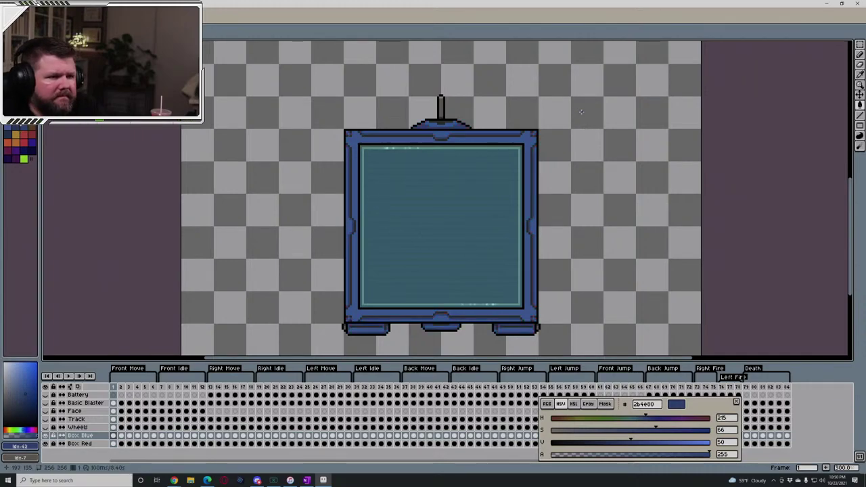
pyautogui.scroll(-1, 581, 111)
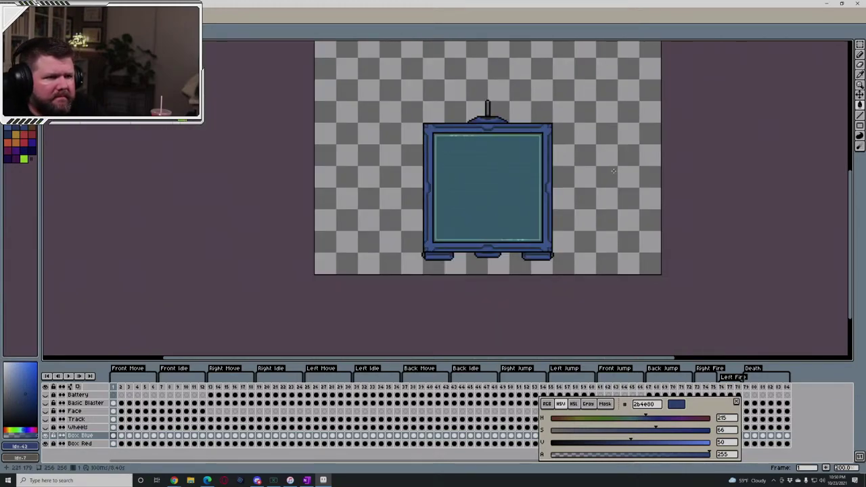
pyautogui.scroll(1, 614, 171)
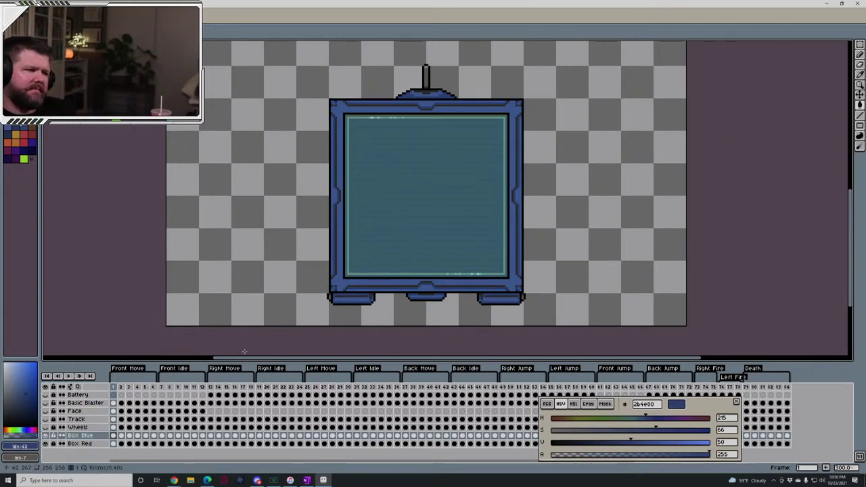
# Duplicate the Basic Blaster layer and rename the original as Basic Blaster Red
pyautogui.rightClick(92, 405)
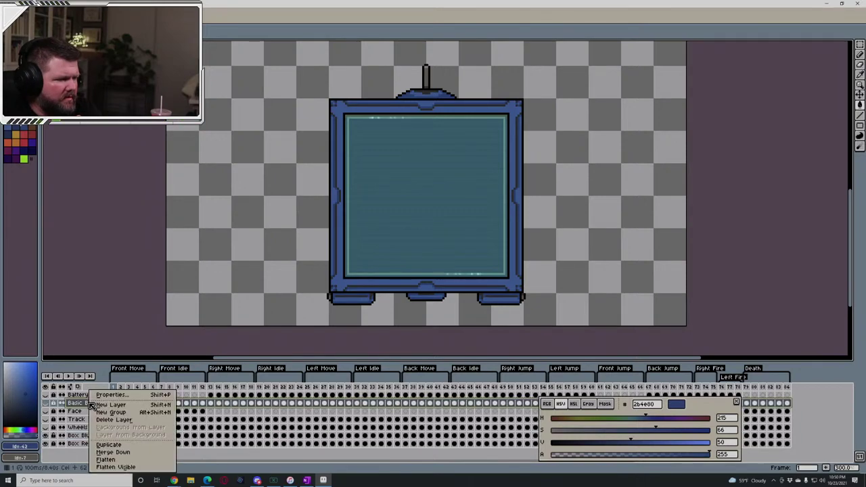
pyautogui.click(110, 445)
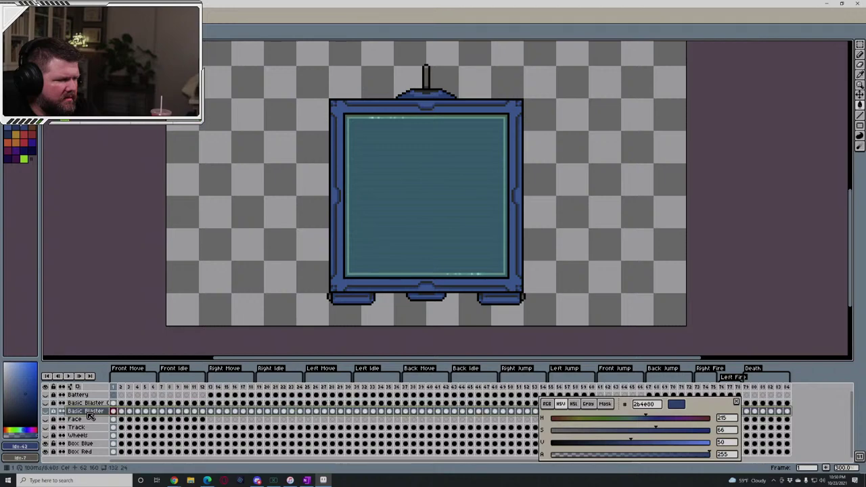
pyautogui.rightClick(89, 411)
pyautogui.click(114, 395)
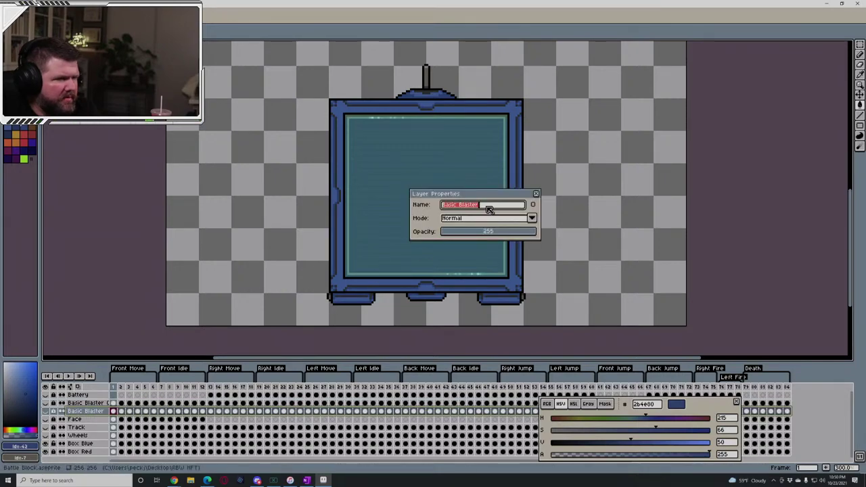
pyautogui.click(492, 207)
pyautogui.write('Red')
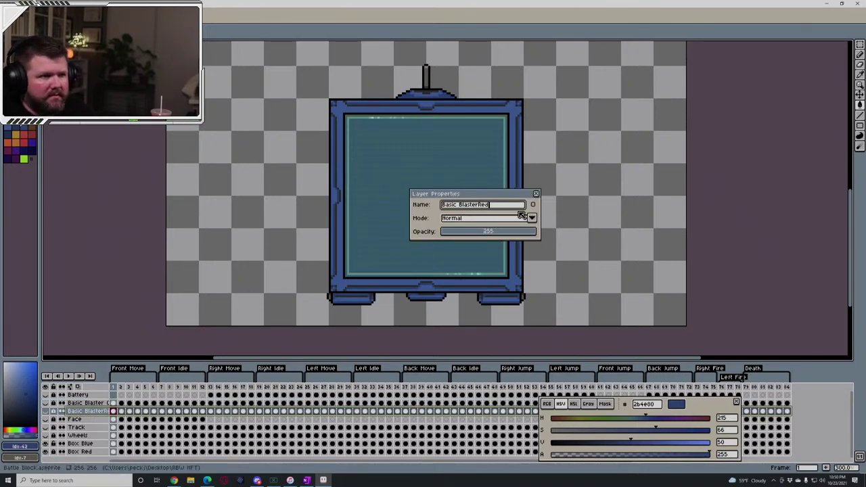
pyautogui.click(478, 205)
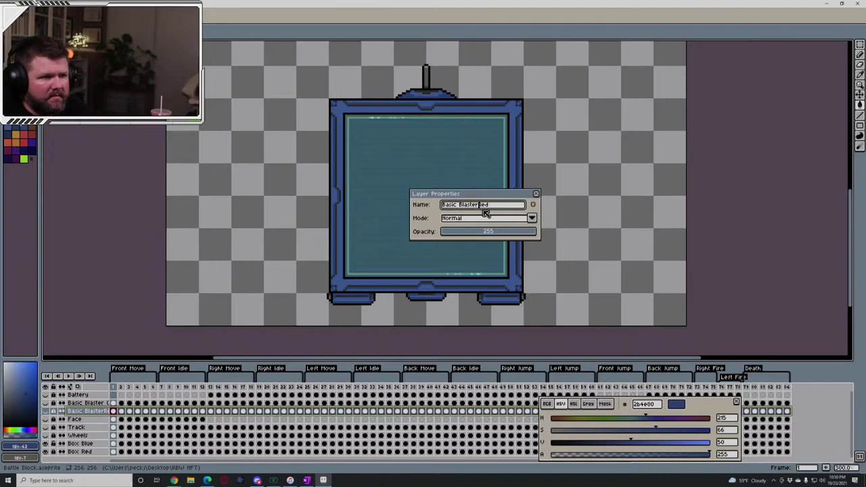
pyautogui.click(535, 193)
# Show the Basic Blaster copy layer and rename it as Basic Blaster Blue
pyautogui.click(81, 403)
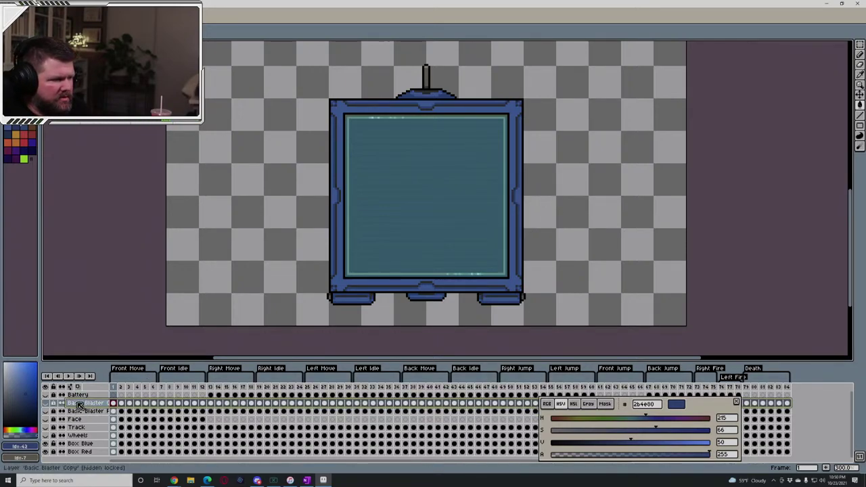
pyautogui.click(49, 405)
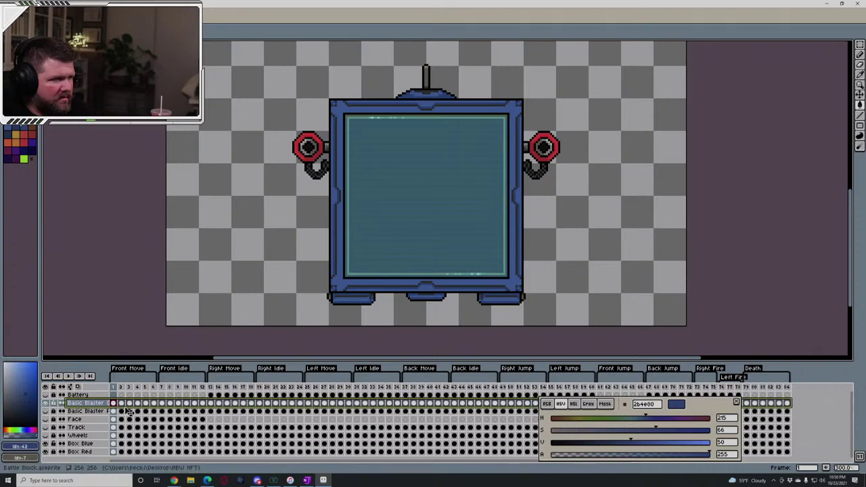
pyautogui.rightClick(100, 403)
pyautogui.click(114, 396)
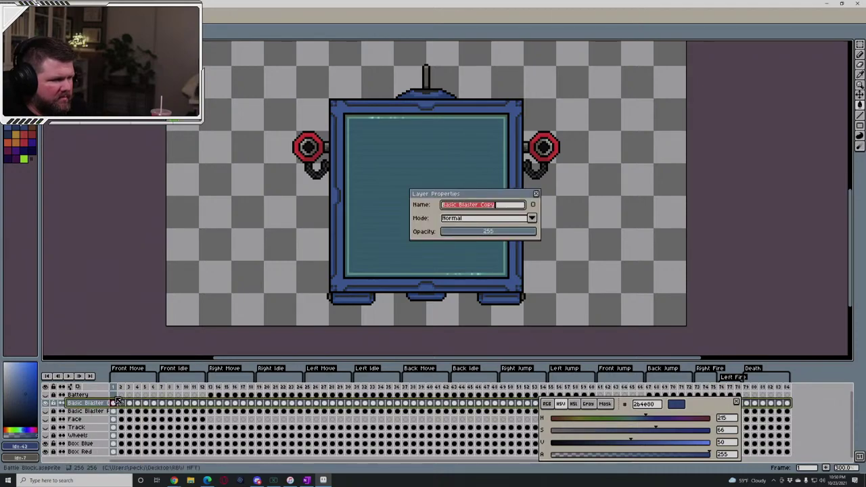
pyautogui.click(502, 207)
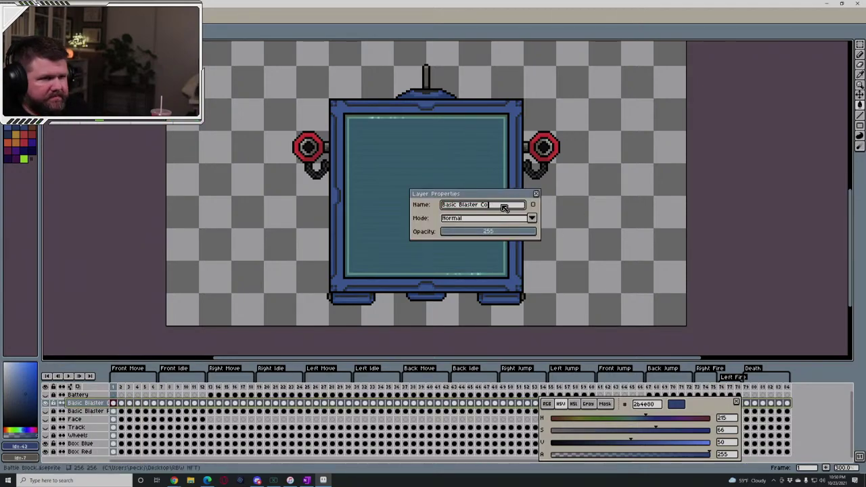
pyautogui.write('Blue')
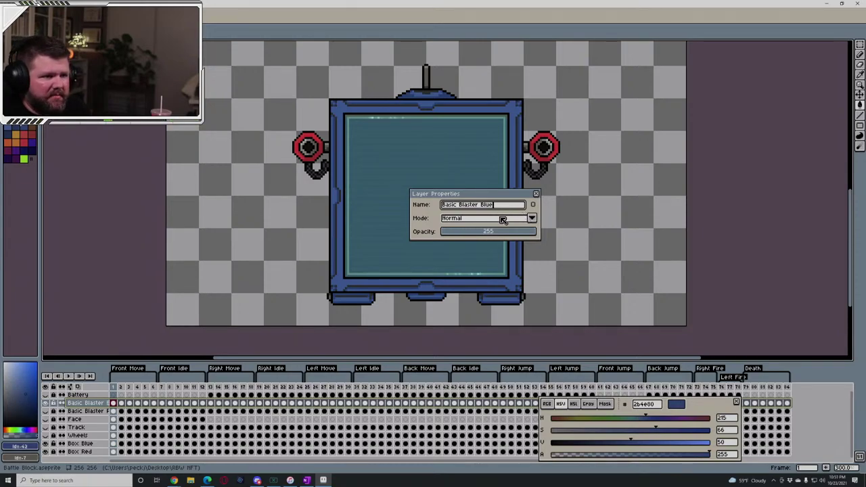
pyautogui.click(538, 195)
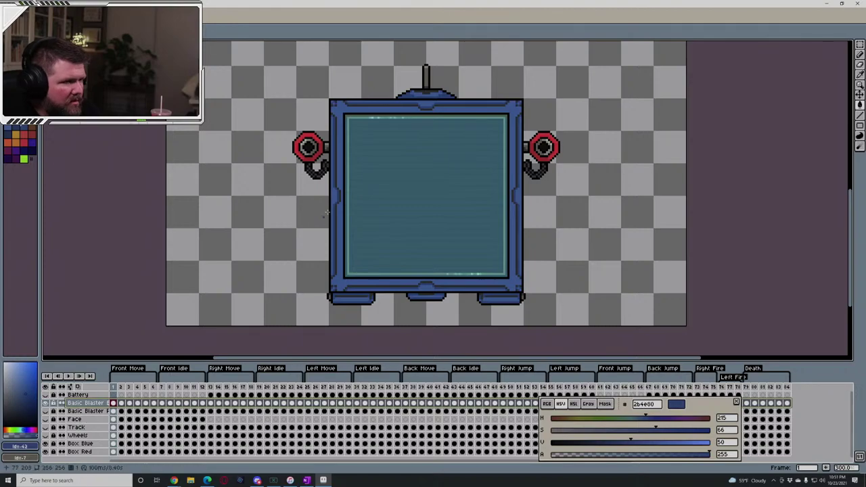
# Recolour the Basic Blaster Blue layer in frame 1, filling the main red with 416aa3, the shading with 2b4e80 and the highlights with 4877b5
pyautogui.keyDown('alt'); pyautogui.click(342, 171); pyautogui.keyUp('alt')
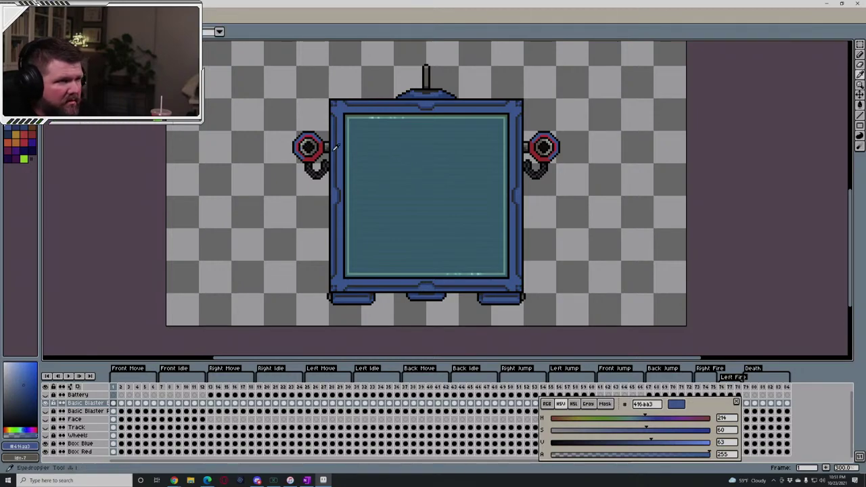
pyautogui.keyDown('alt'); pyautogui.click(337, 149); pyautogui.keyUp('alt')
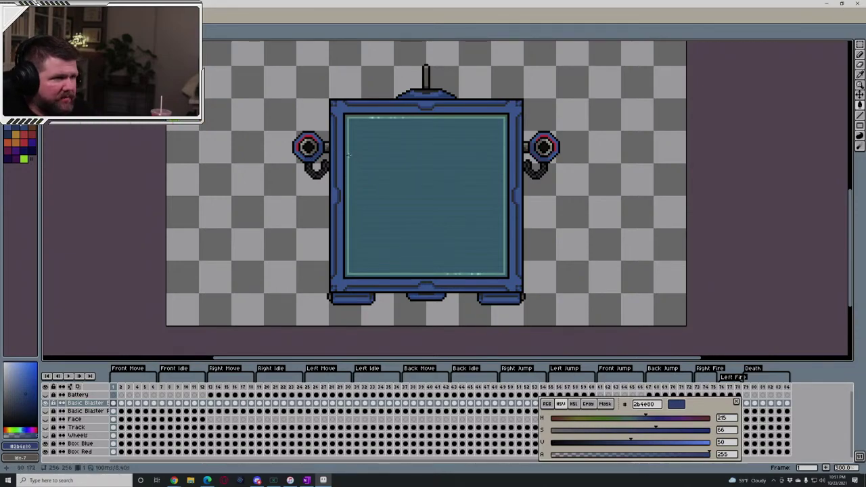
pyautogui.click(655, 442)
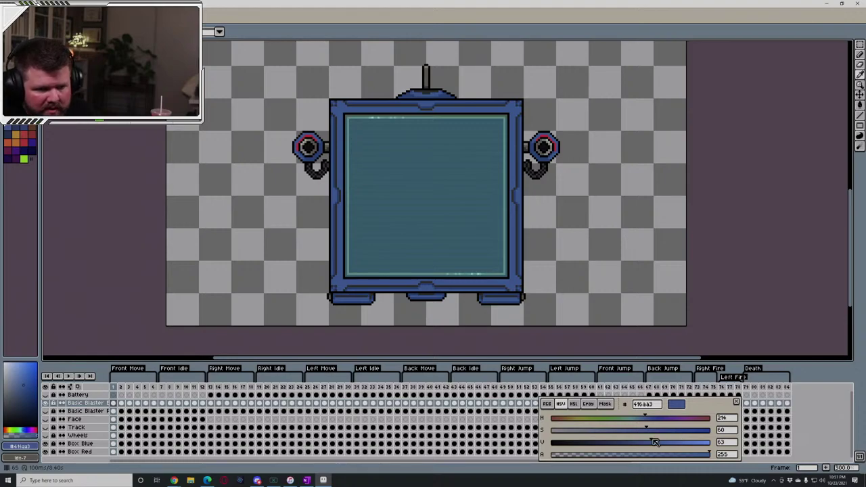
pyautogui.moveTo(656, 442); pyautogui.dragTo(663, 442)
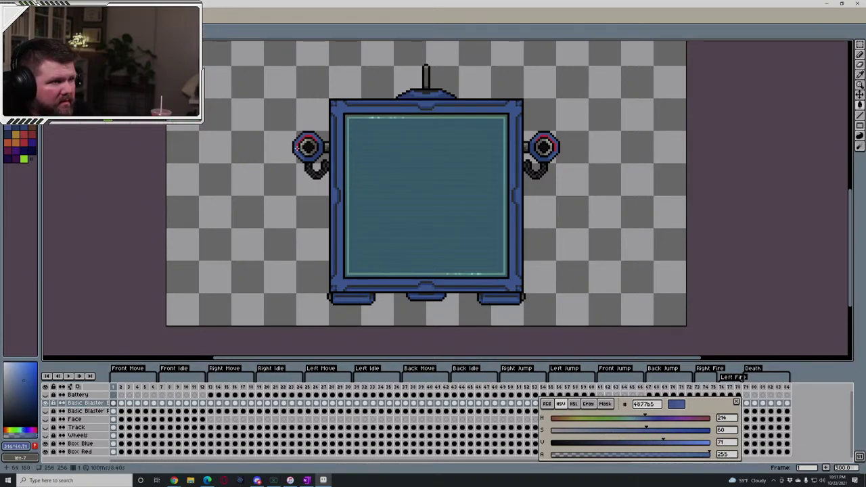
pyautogui.click(302, 155)
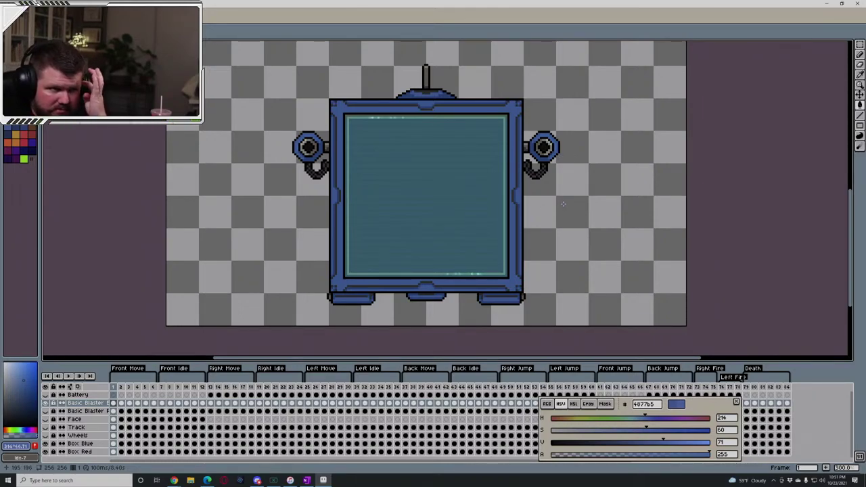
# Show the Face, Track and Wheels layers and toggle the Basic Blaster Red layer's visibility on and off
pyautogui.click(46, 420)
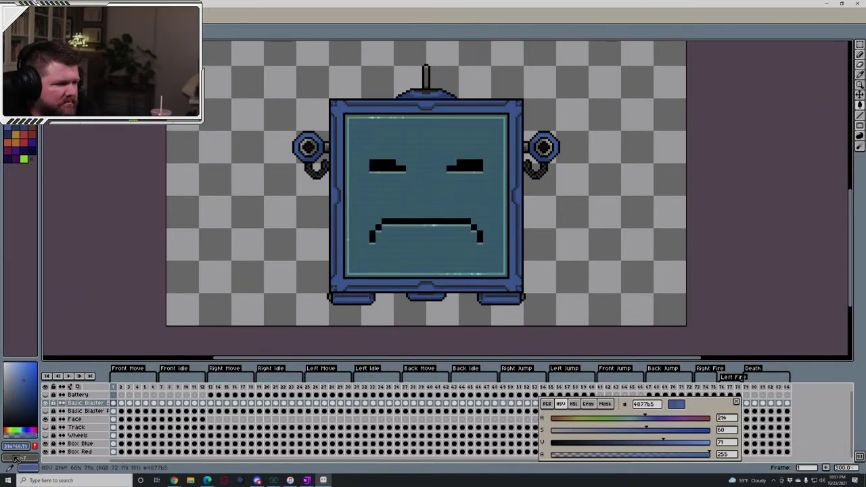
pyautogui.click(46, 428)
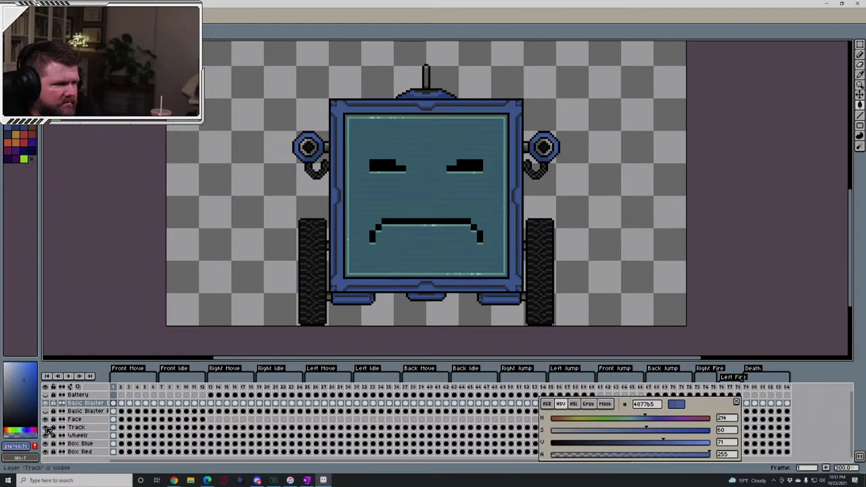
pyautogui.click(46, 411)
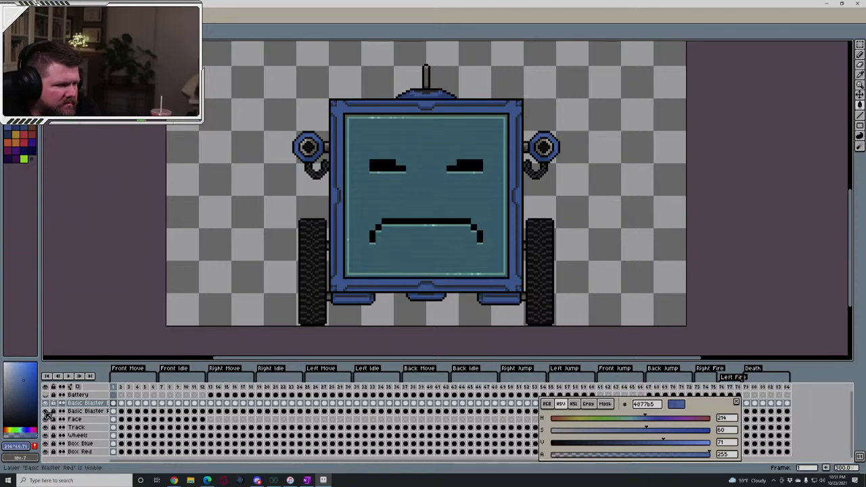
pyautogui.click(46, 411)
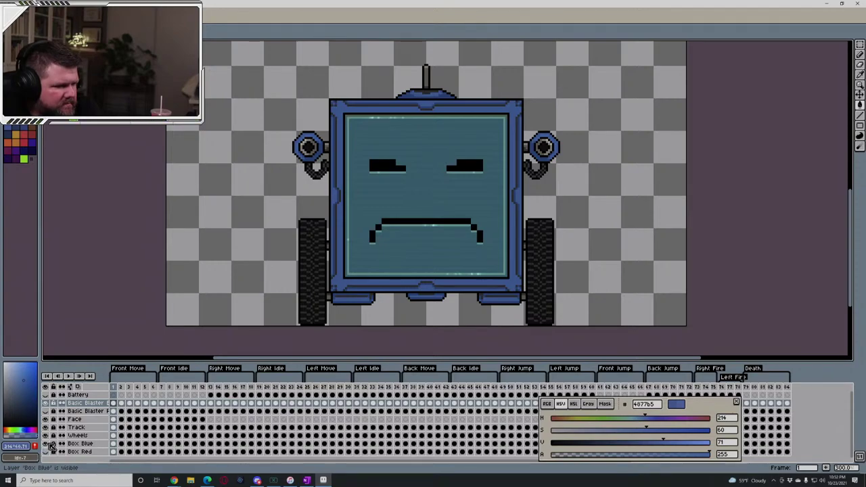
# Preview the Box Red layer in place of Box Blue, restore Box Blue, and hide the Track and Wheels layers
pyautogui.click(46, 444)
pyautogui.click(46, 452)
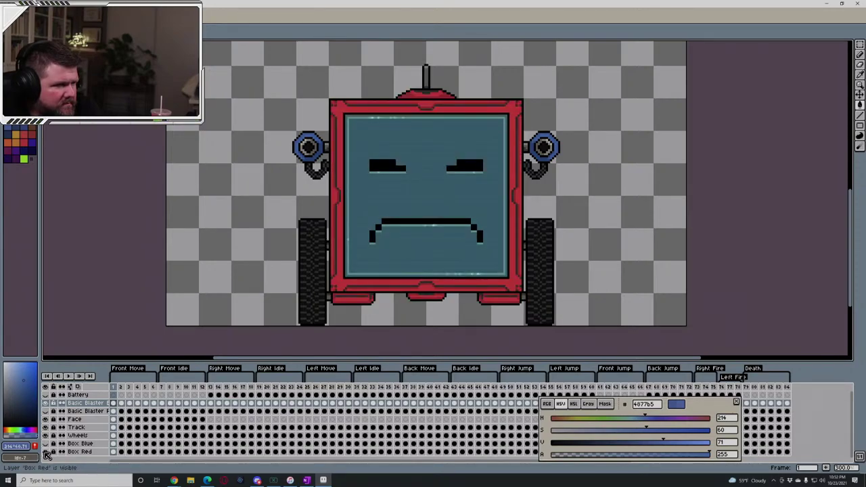
pyautogui.click(46, 452)
pyautogui.click(46, 444)
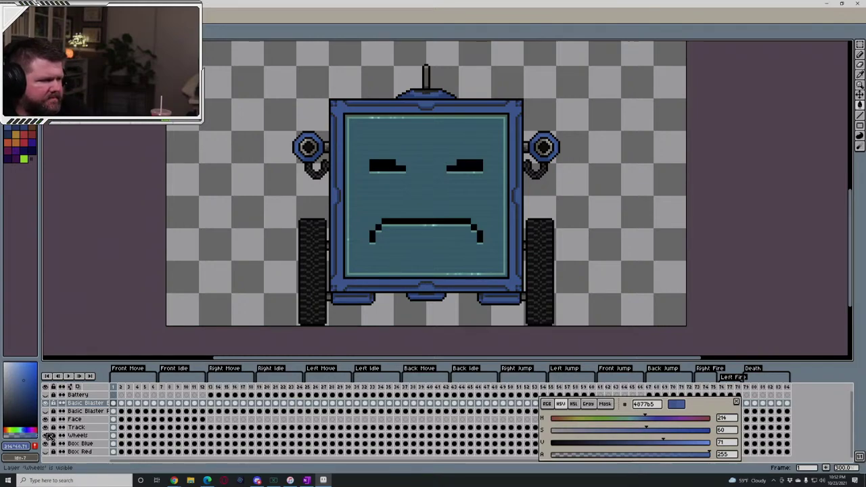
pyautogui.click(46, 427)
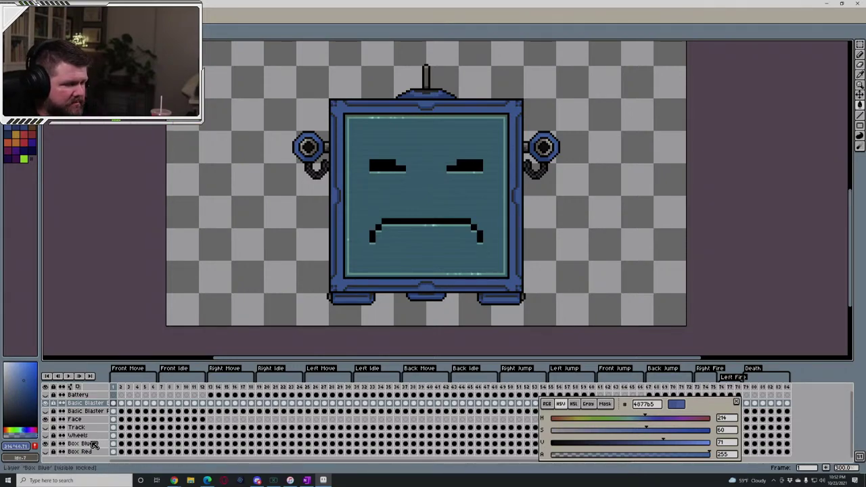
# Duplicate the Box Blue layer and rename the copy as Box Green
pyautogui.rightClick(86, 446)
pyautogui.click(106, 445)
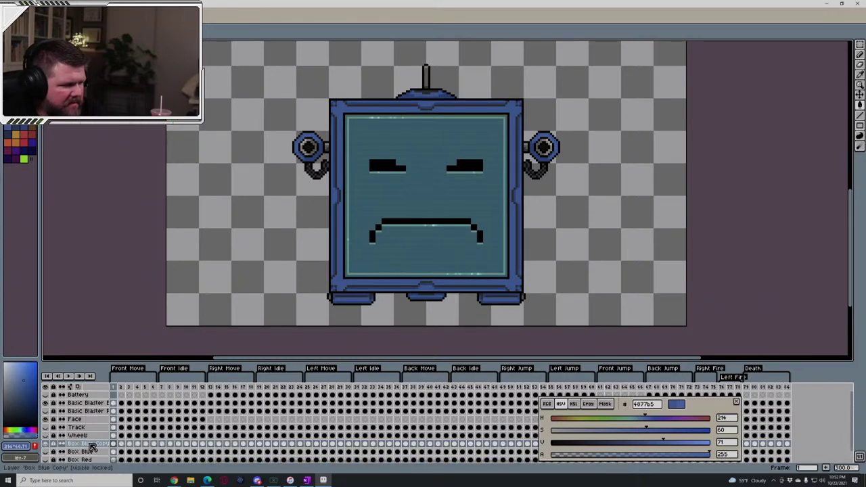
pyautogui.rightClick(93, 448)
pyautogui.click(102, 394)
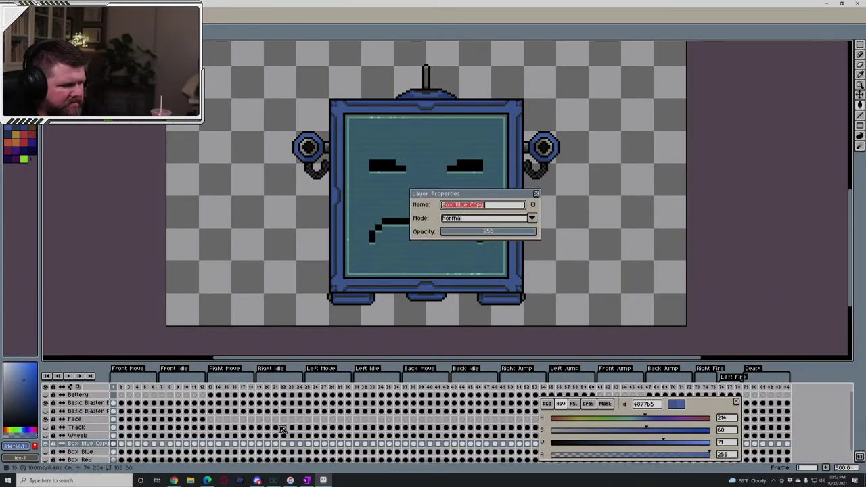
pyautogui.click(487, 210)
pyautogui.press('BackSpace')
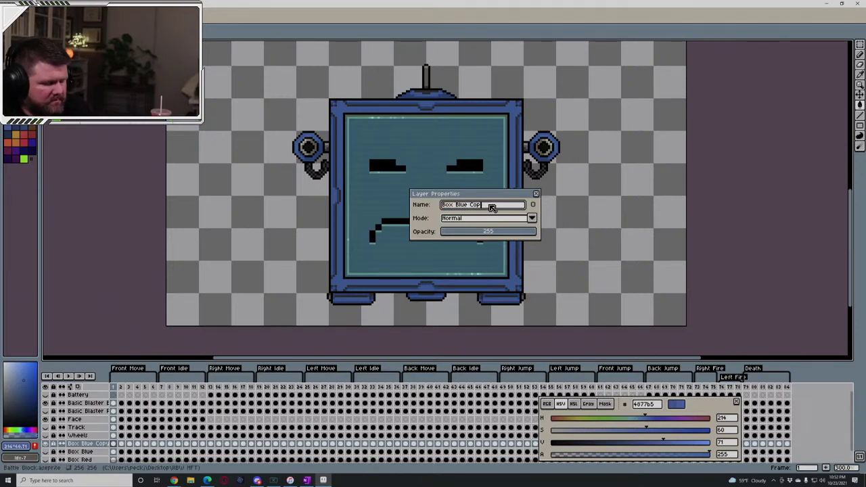
pyautogui.press('BackSpace')
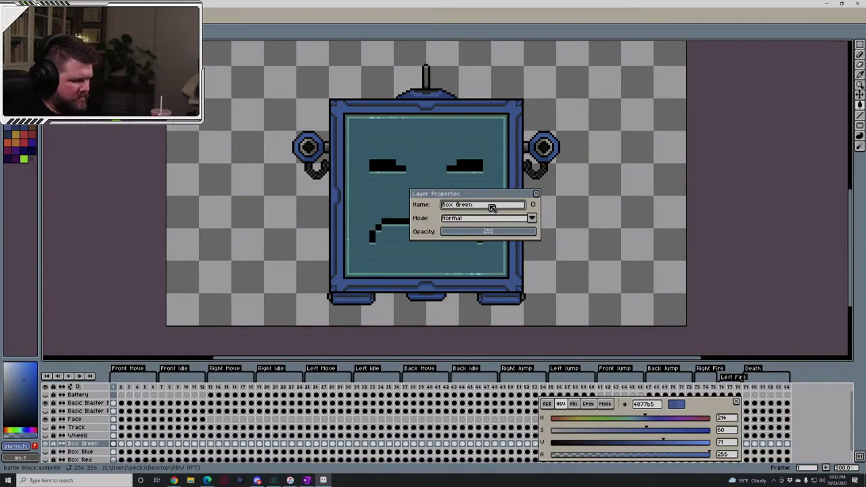
pyautogui.click(536, 194)
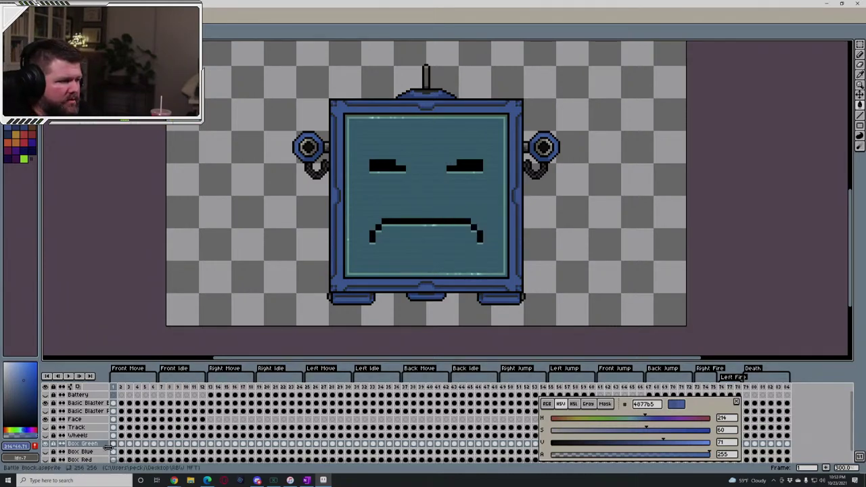
# Duplicate the Basic Blaster Blue layer and rename the copy as Basic Blaster Green
pyautogui.rightClick(81, 405)
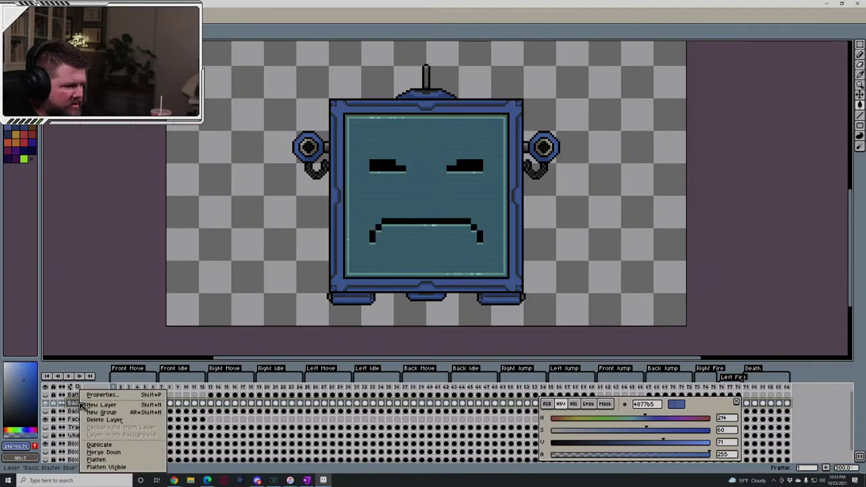
pyautogui.click(110, 444)
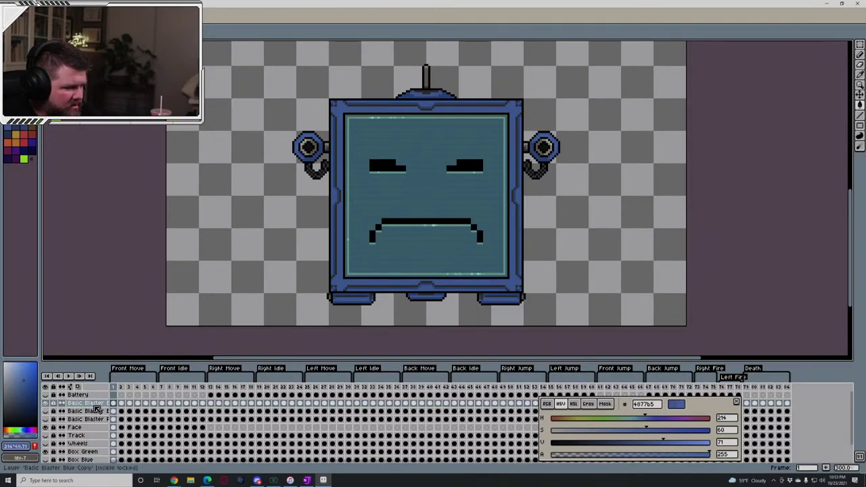
pyautogui.rightClick(97, 410)
pyautogui.click(115, 394)
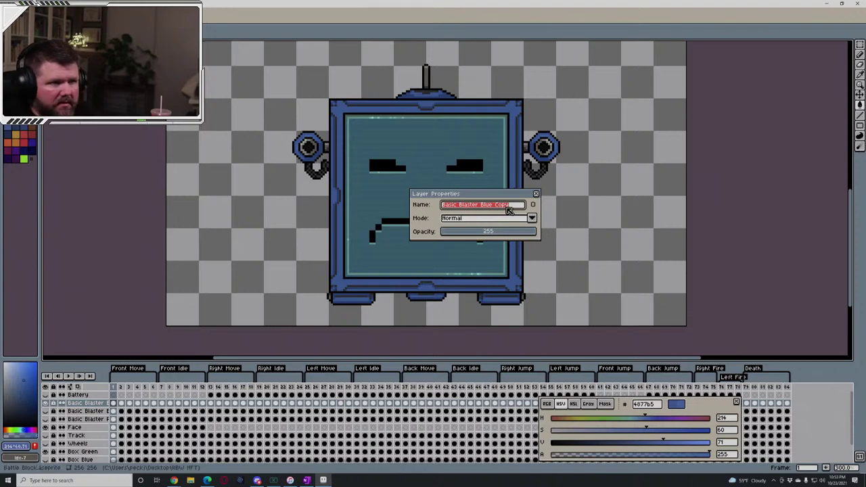
pyautogui.moveTo(524, 206); pyautogui.dragTo(483, 209)
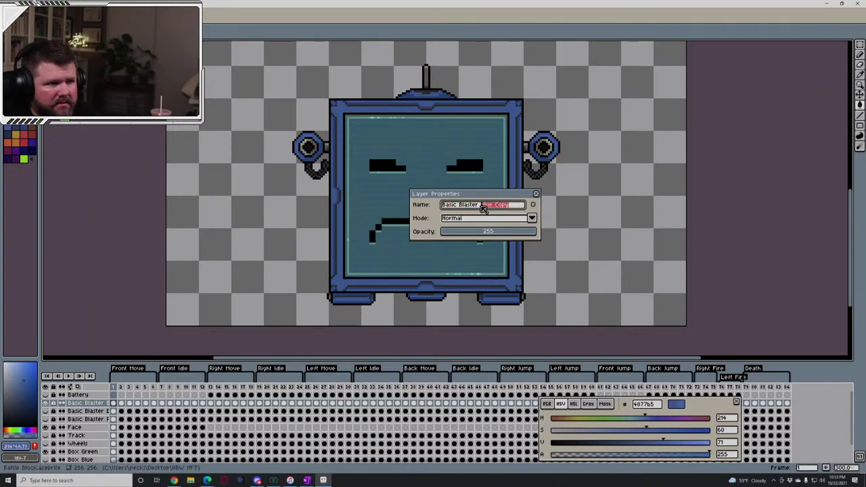
pyautogui.write('Gree')
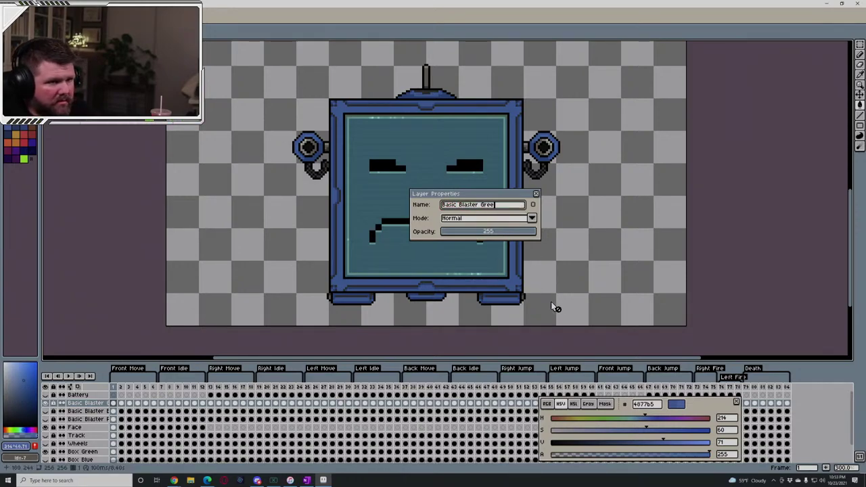
pyautogui.write('n')
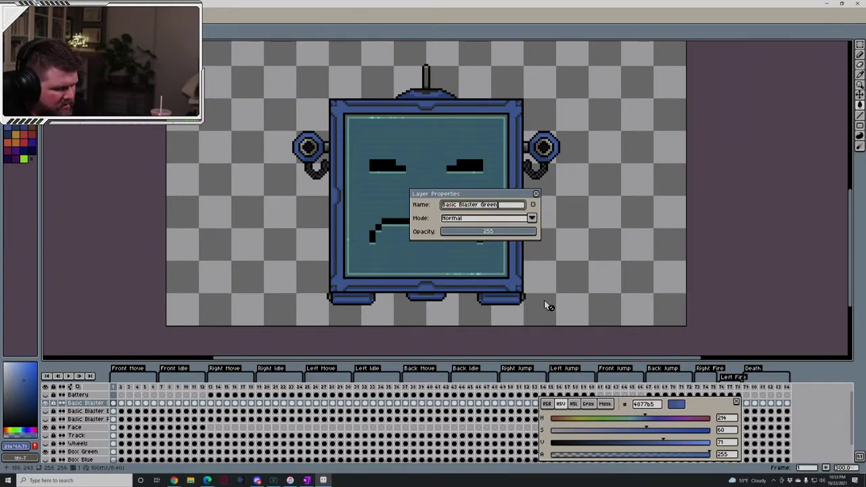
pyautogui.click(537, 197)
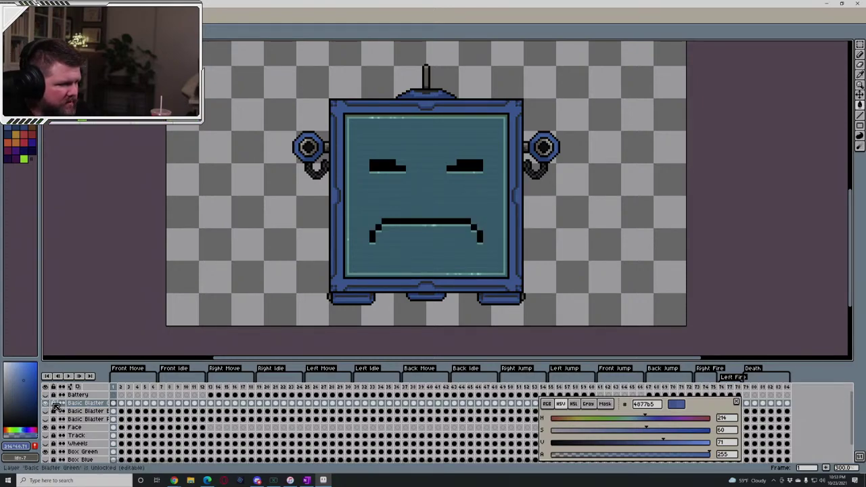
# Unlock the Basic Blaster Green and Box Green layers for editing
pyautogui.scroll(-1, 68, 431)
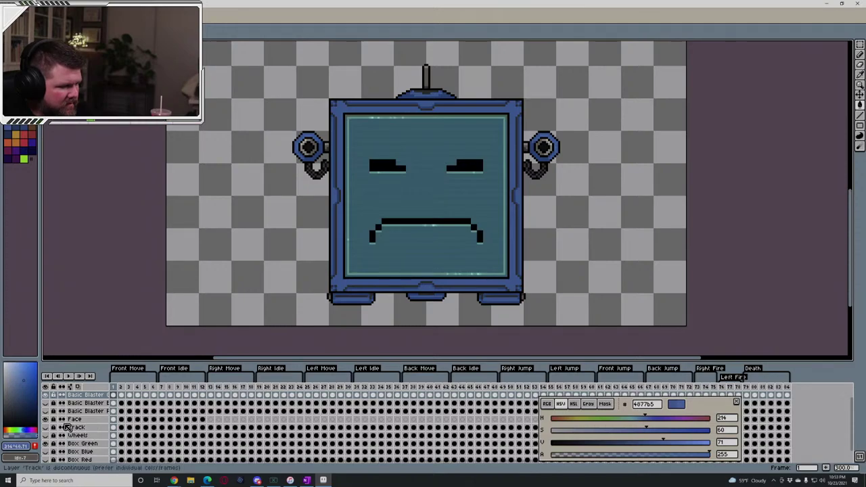
pyautogui.scroll(-1, 68, 428)
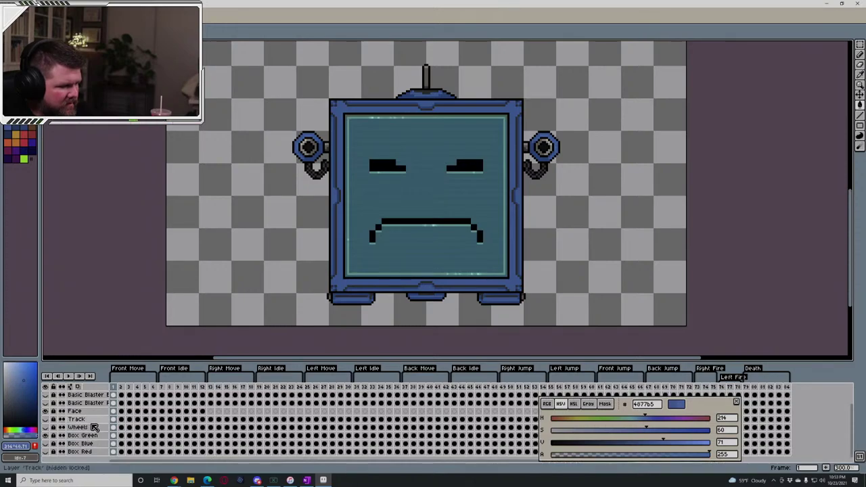
pyautogui.click(57, 437)
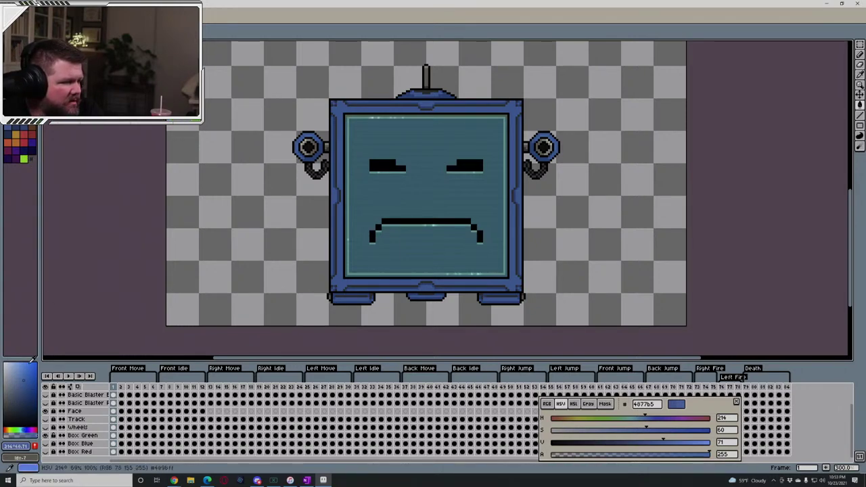
# Set the foreground colour to bright green 0af239
pyautogui.click(16, 426)
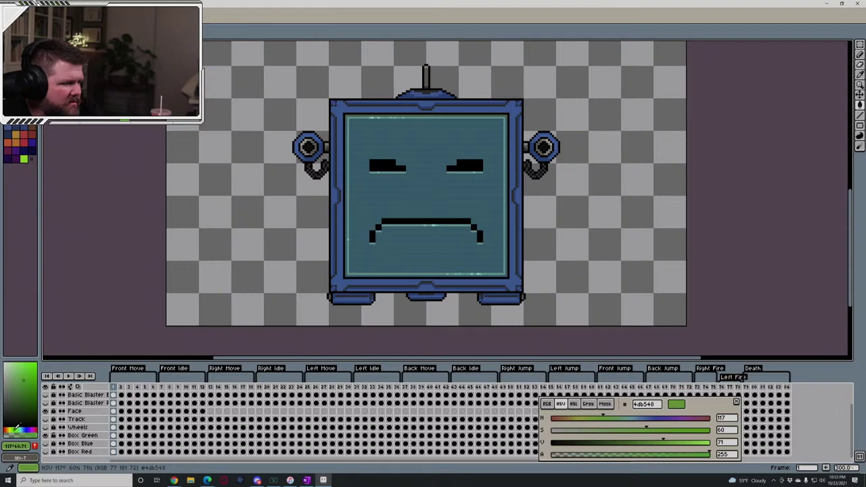
pyautogui.click(15, 427)
pyautogui.click(18, 428)
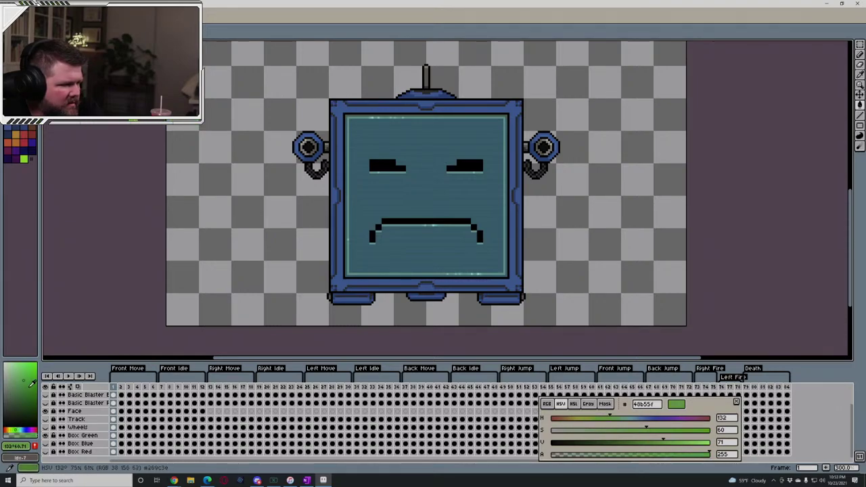
pyautogui.click(37, 381)
pyautogui.moveTo(38, 380); pyautogui.dragTo(32, 376)
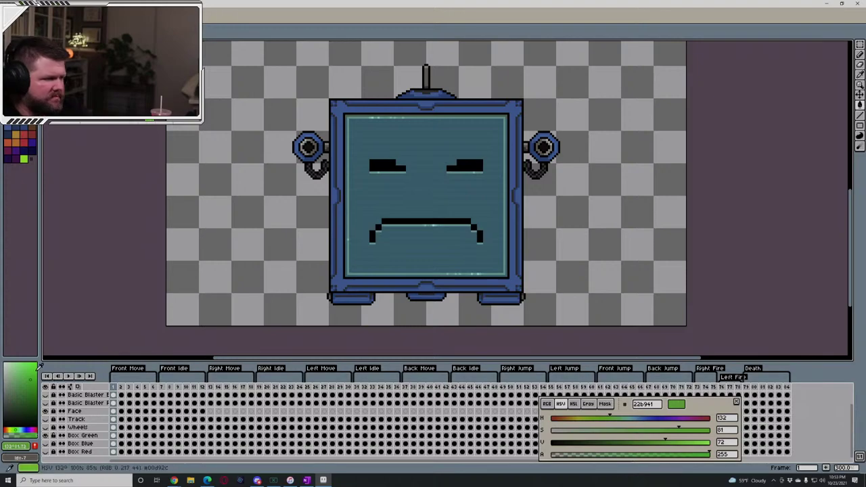
pyautogui.click(39, 367)
pyautogui.moveTo(39, 366); pyautogui.dragTo(40, 360)
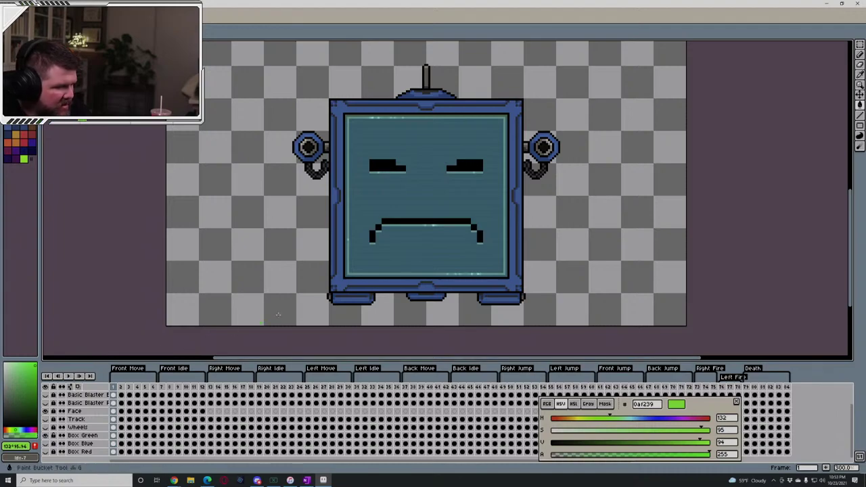
pyautogui.click(340, 228)
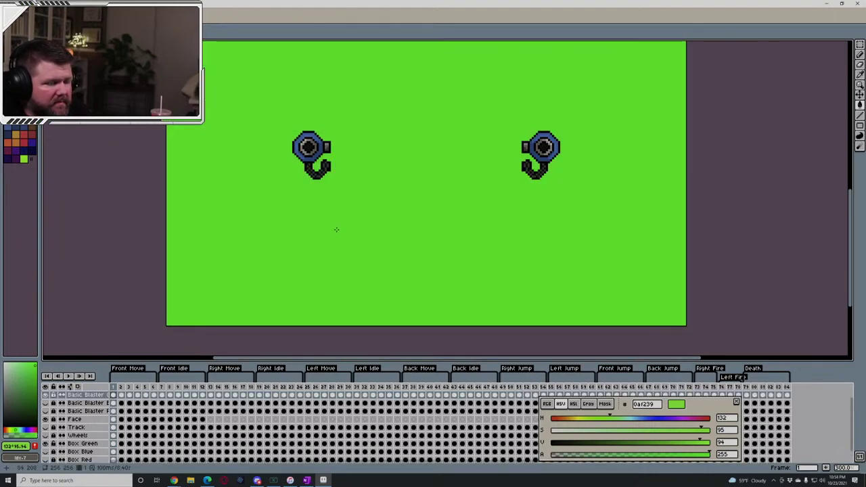
pyautogui.hotkey('ctrl', 'z')
pyautogui.hotkey('ctrl', 'z')
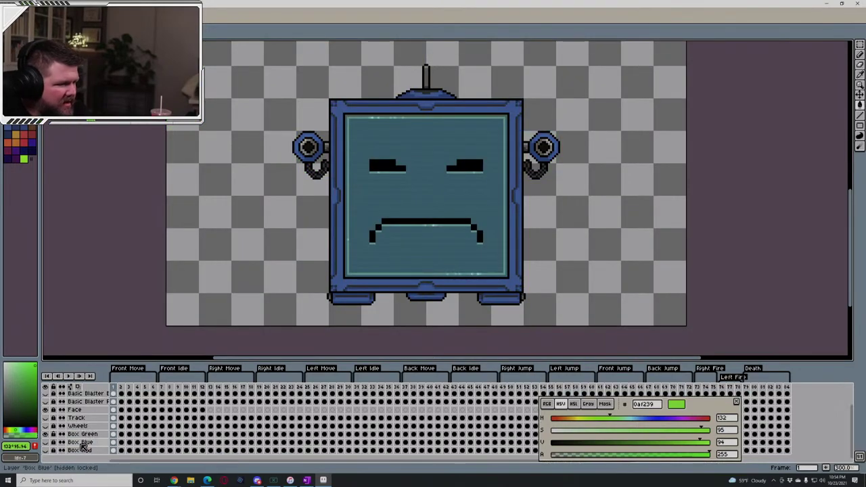
# Recolour the Box Green layer's frame with bright green 0af239 and its shading with darker green 09ad2a
pyautogui.click(81, 435)
pyautogui.click(339, 239)
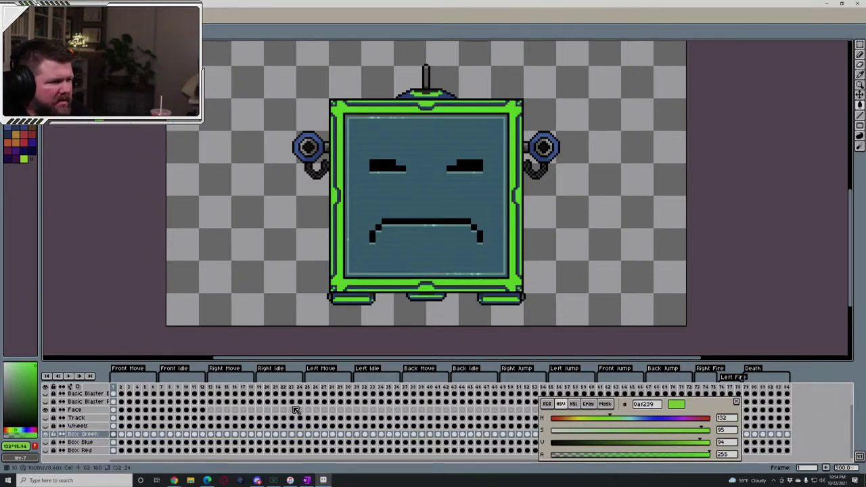
pyautogui.moveTo(704, 442); pyautogui.dragTo(660, 443)
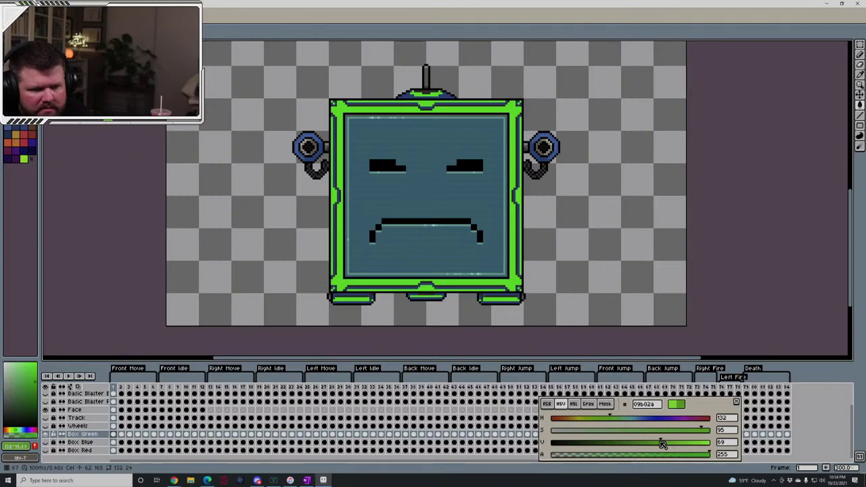
pyautogui.click(333, 241)
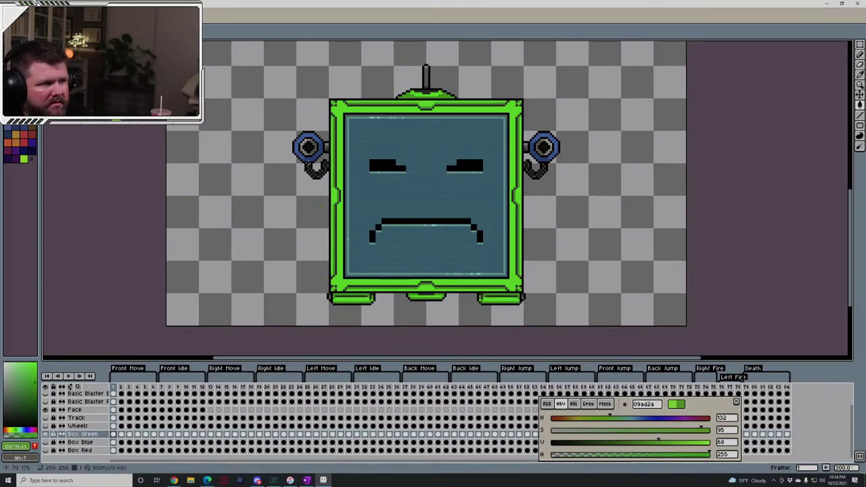
pyautogui.click(309, 204)
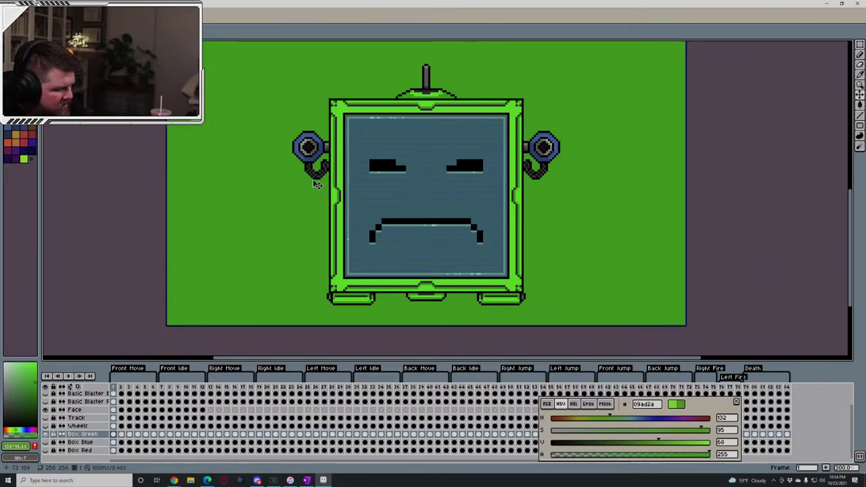
pyautogui.hotkey('ctrl', 'z')
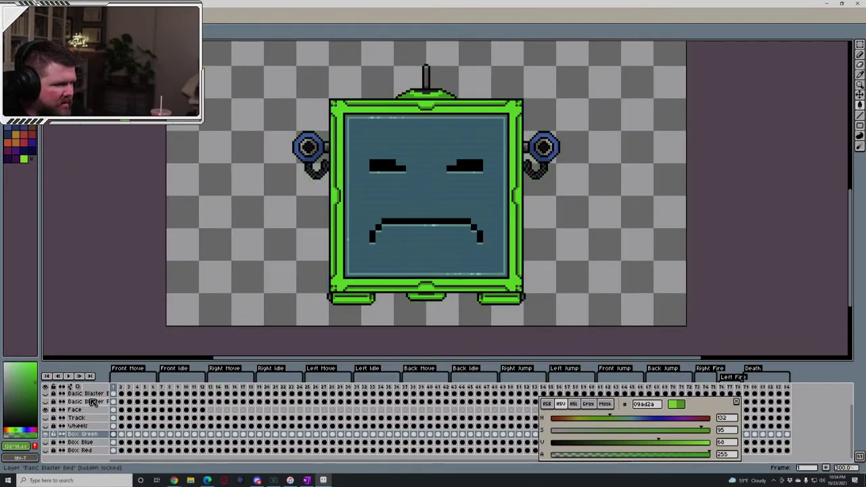
# Recolour the Basic Blaster Green layer with 09ad2a for the shaded ring parts, 0af239 for the main ring and 0dfc3d for the highlights
pyautogui.scroll(1, 88, 400)
pyautogui.click(84, 395)
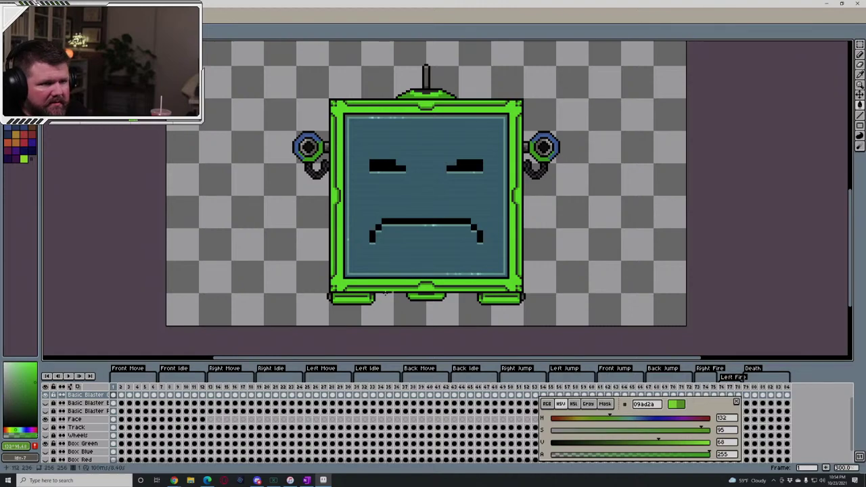
pyautogui.keyDown('alt'); pyautogui.click(362, 278); pyautogui.keyUp('alt')
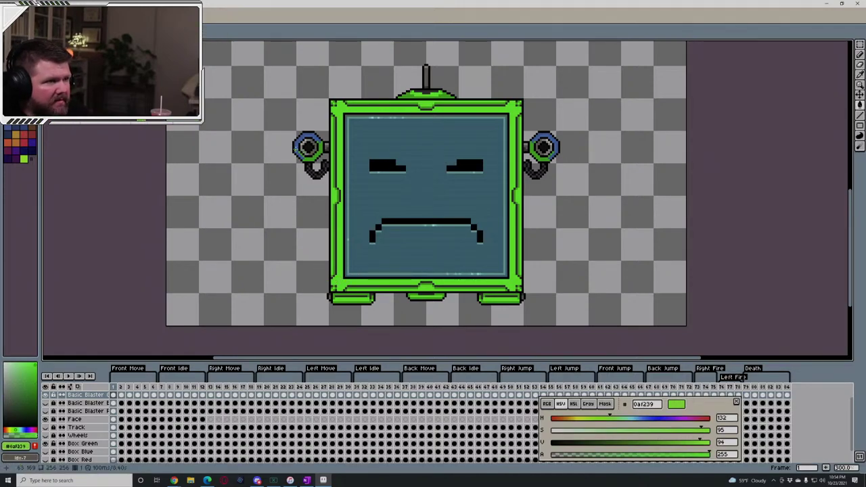
pyautogui.click(301, 152)
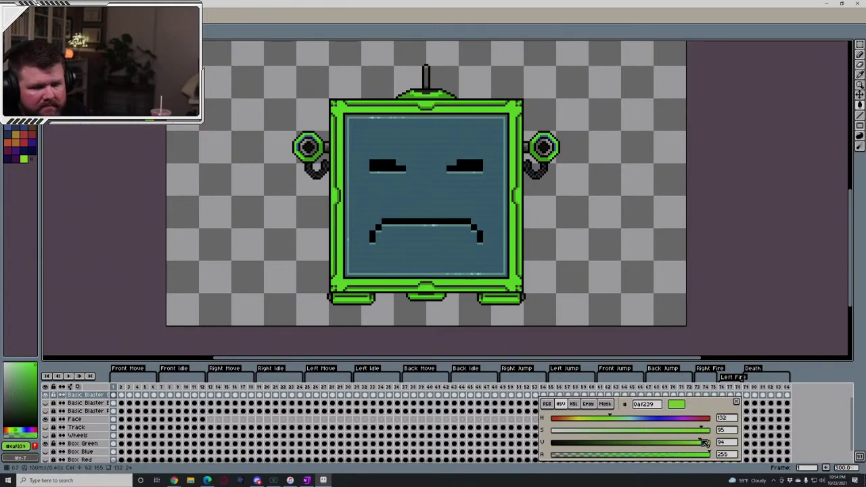
pyautogui.moveTo(708, 442); pyautogui.dragTo(710, 441)
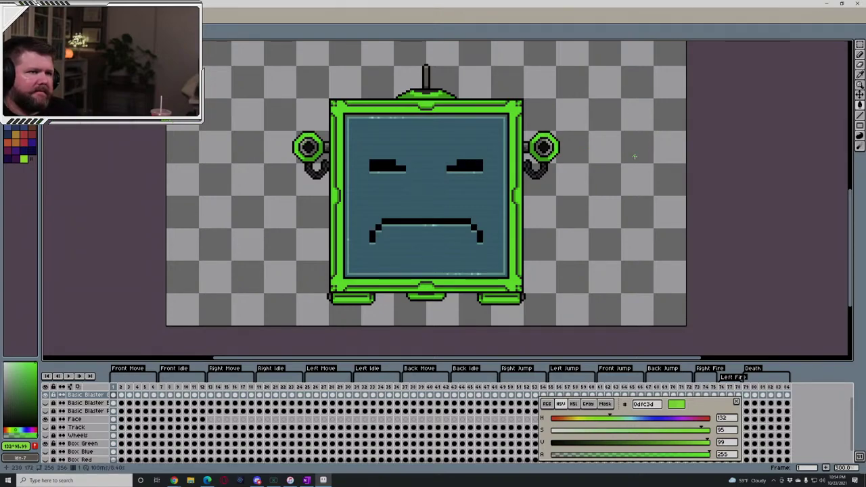
# Hide and reshow the Basic Blaster Green layer to compare it with the blue blasters
pyautogui.scroll(-1, 634, 149)
pyautogui.scroll(-1, 647, 144)
pyautogui.scroll(1, 644, 155)
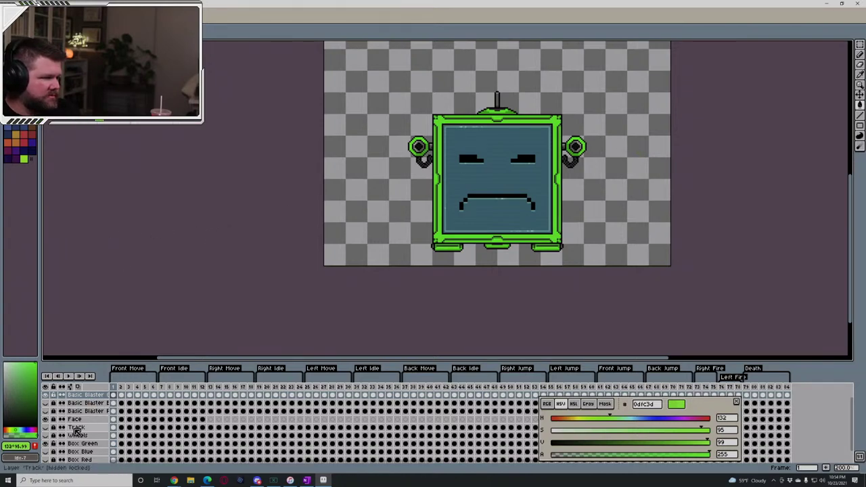
pyautogui.click(46, 395)
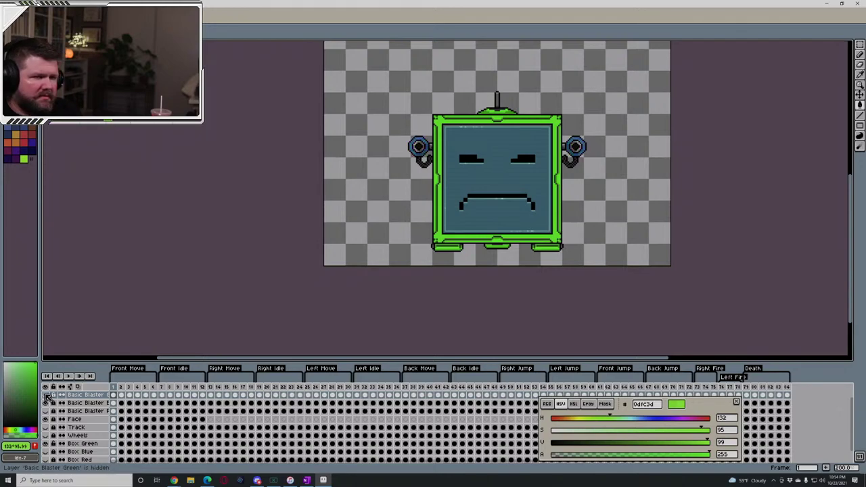
pyautogui.click(46, 396)
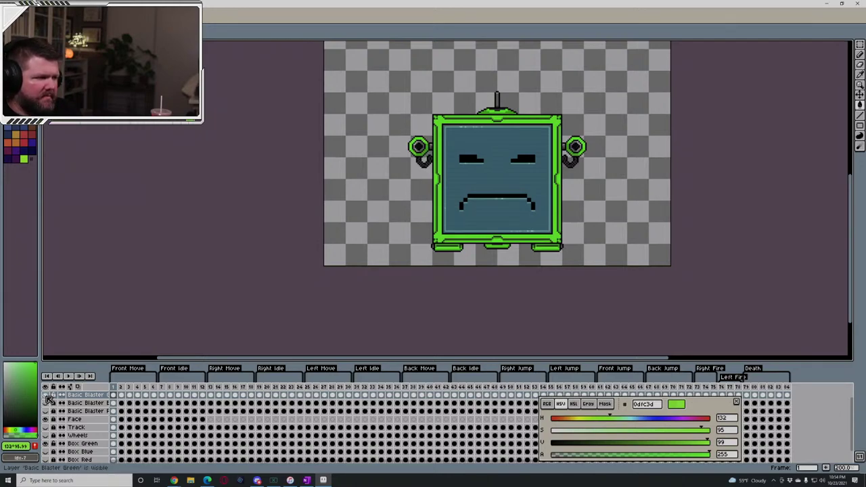
# Duplicate the Box Green layer and rename the copy as Box Purple
pyautogui.scroll(-1, 67, 427)
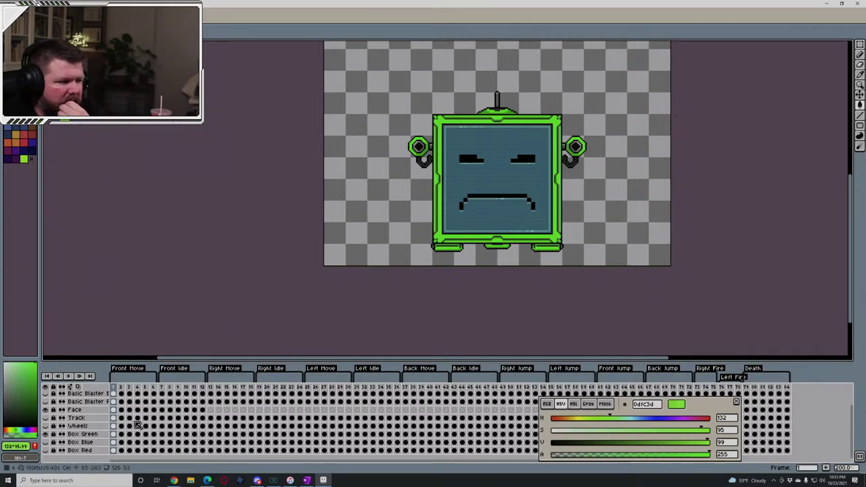
pyautogui.rightClick(88, 438)
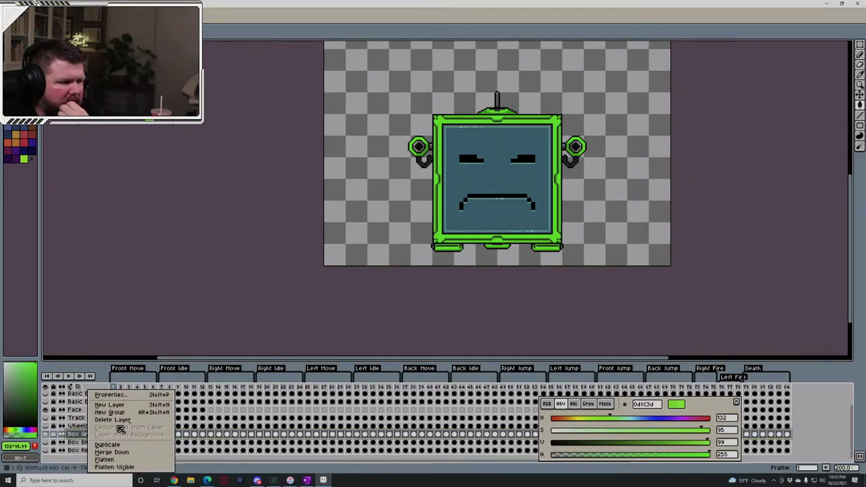
pyautogui.click(116, 447)
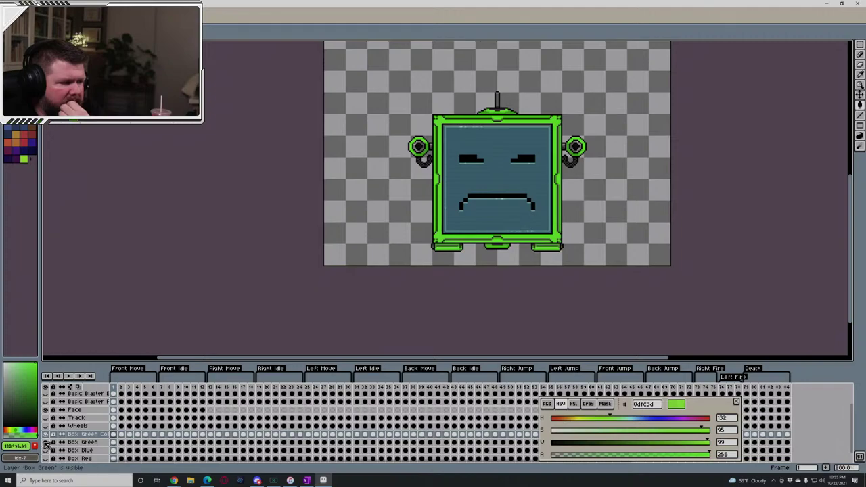
pyautogui.rightClick(89, 435)
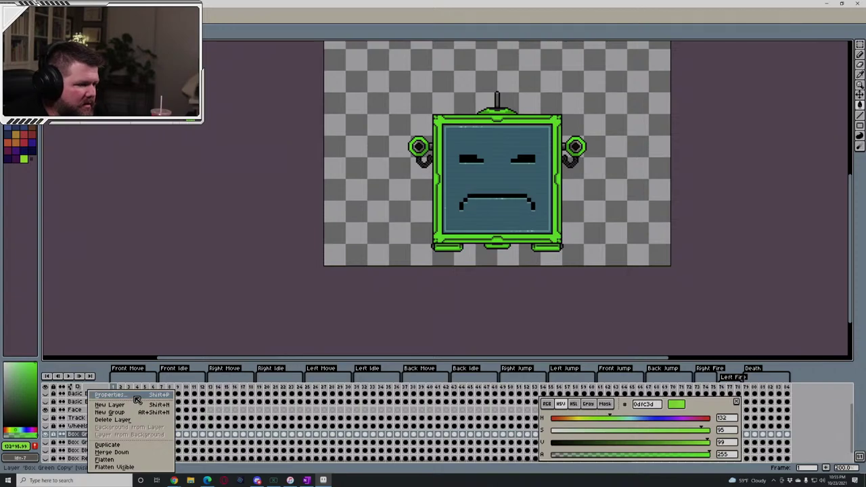
pyautogui.click(115, 395)
pyautogui.click(498, 207)
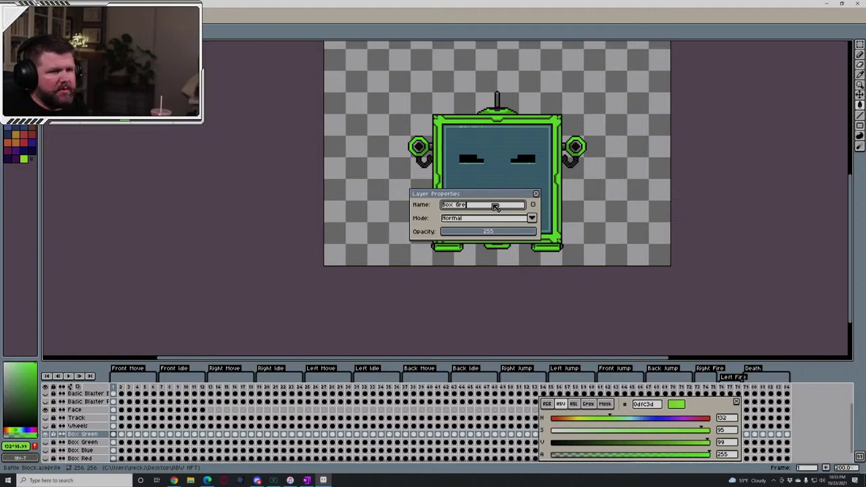
pyautogui.press('BackSpace')
pyautogui.write('Purpl')
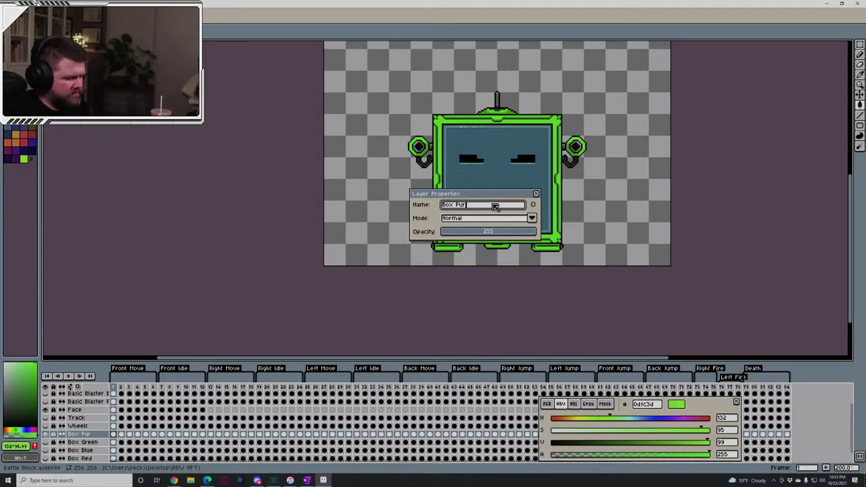
pyautogui.click(536, 193)
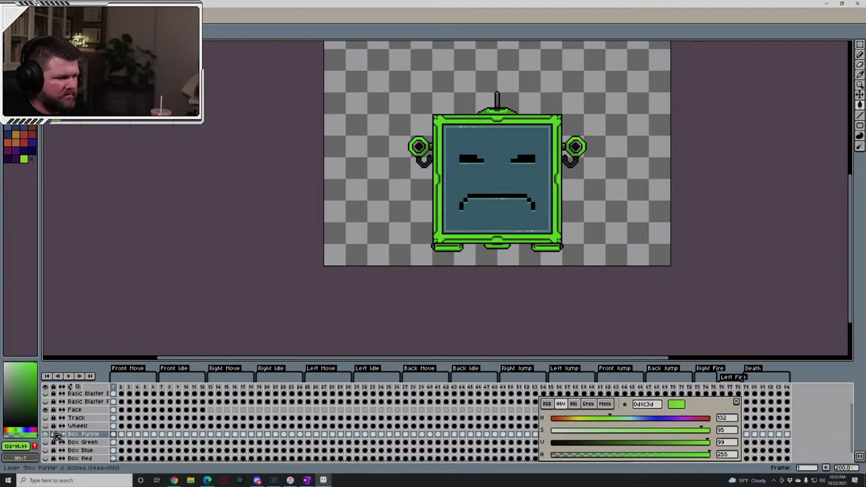
# Duplicate the Basic Blaster Green layer and rename the copy as Basic Blaster Purple
pyautogui.scroll(1, 61, 434)
pyautogui.click(85, 404)
pyautogui.rightClick(85, 404)
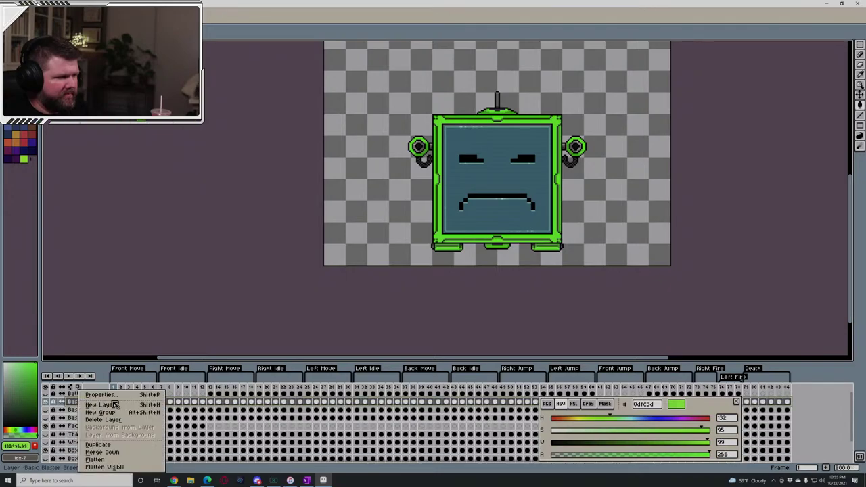
pyautogui.click(110, 446)
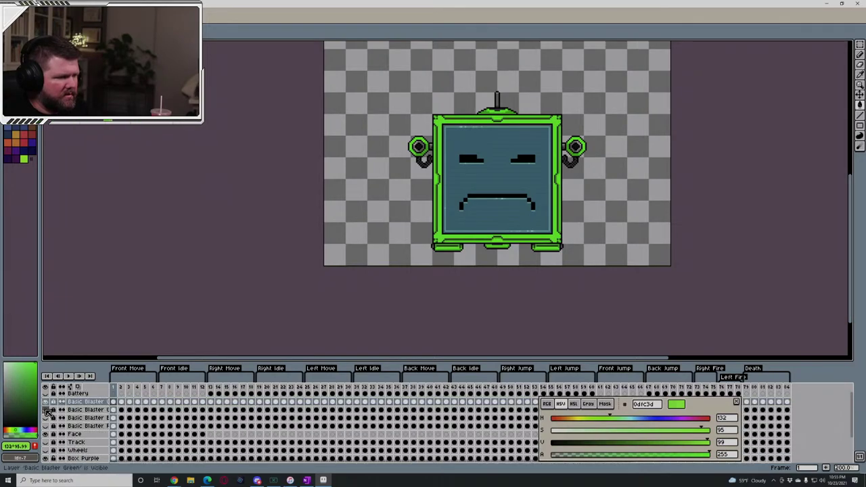
pyautogui.scroll(1, 86, 410)
pyautogui.rightClick(96, 406)
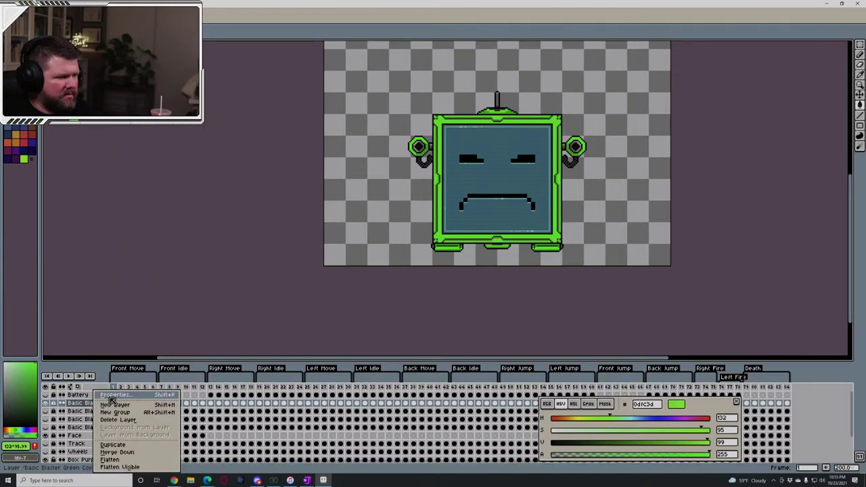
pyautogui.click(112, 398)
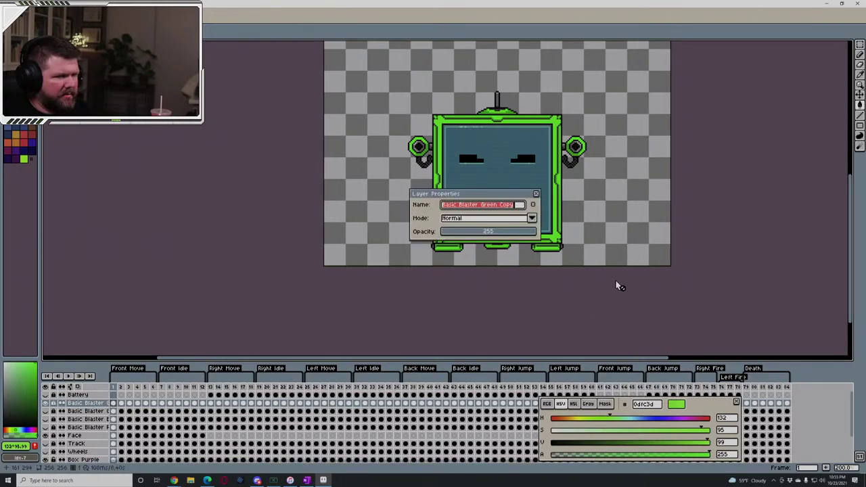
pyautogui.click(522, 206)
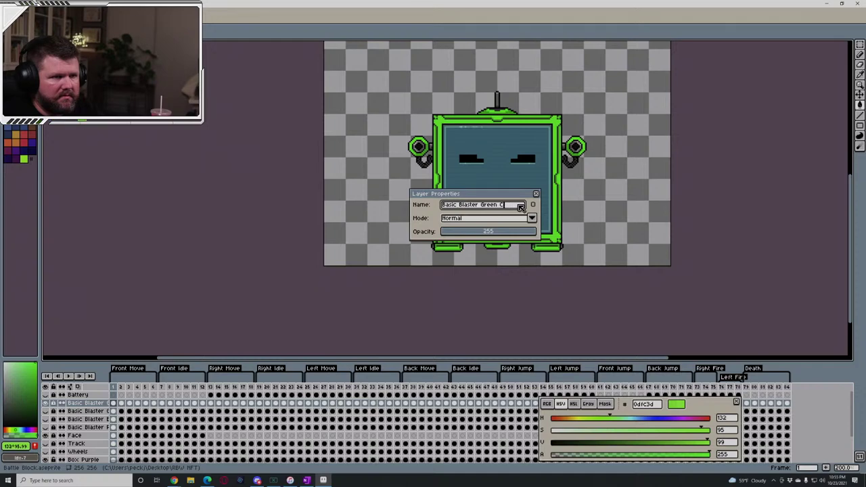
pyautogui.press('BackSpace')
pyautogui.press('BackSpace')
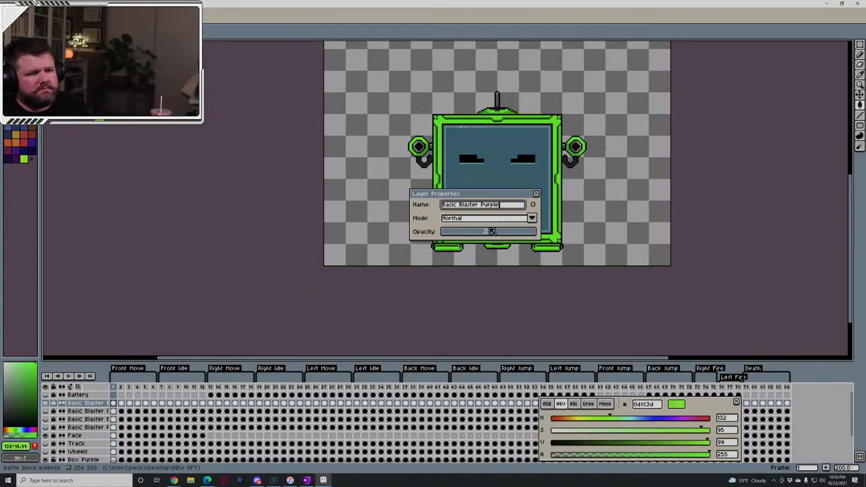
pyautogui.click(537, 195)
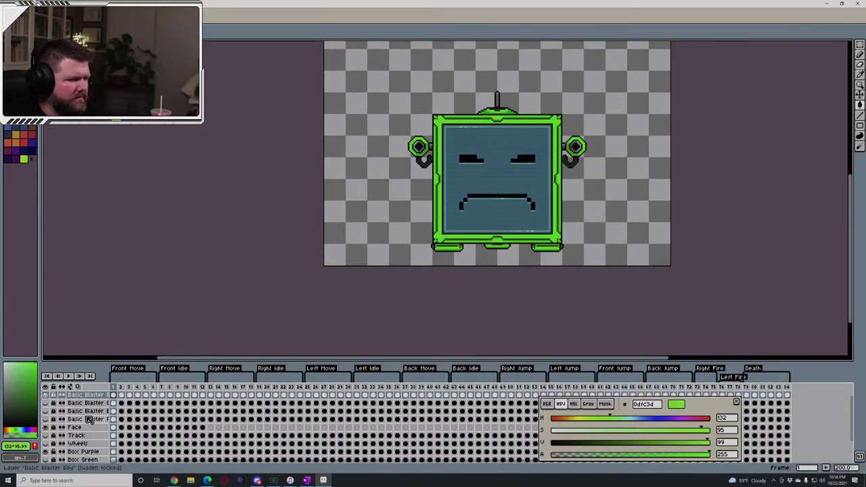
# Recolour the Box Purple layer's frame with purple 5c0786 and its shading with dark purple 540052
pyautogui.scroll(-2, 86, 413)
pyautogui.click(84, 427)
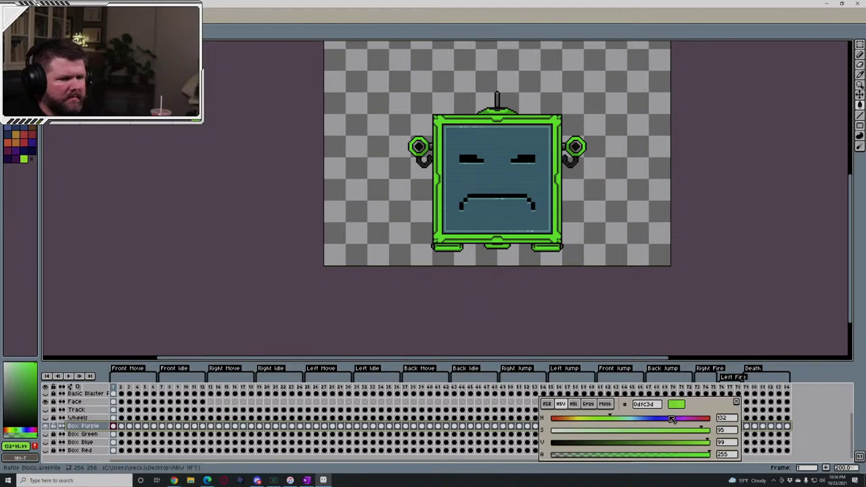
pyautogui.click(16, 151)
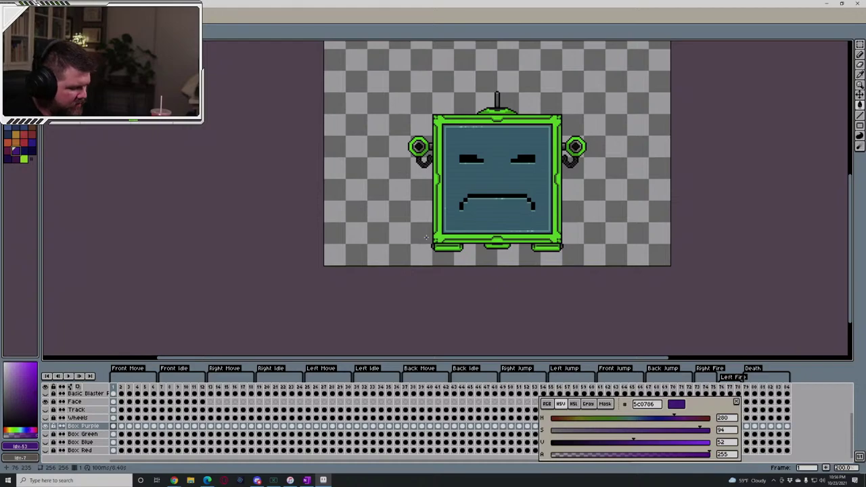
pyautogui.click(439, 220)
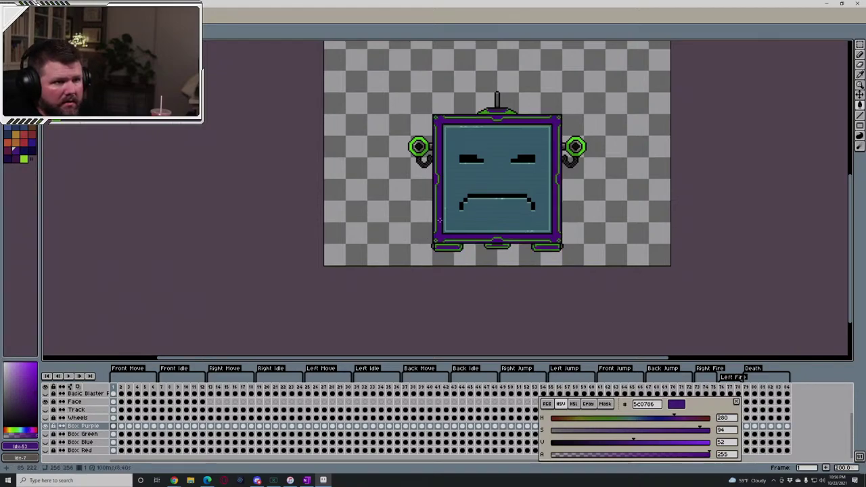
pyautogui.click(17, 160)
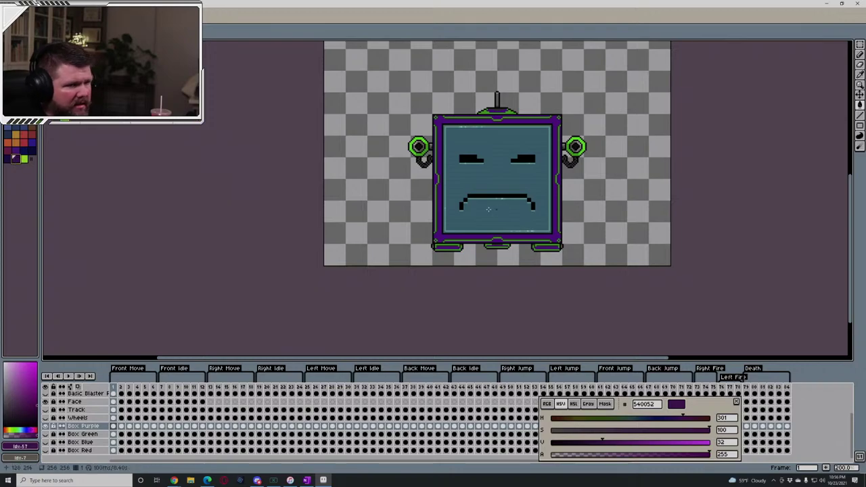
pyautogui.scroll(2, 439, 213)
pyautogui.click(427, 210)
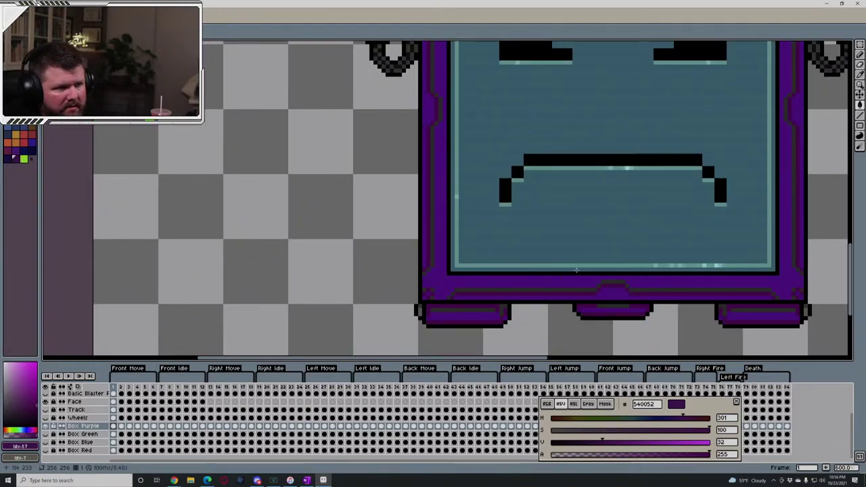
pyautogui.scroll(-1, 585, 240)
pyautogui.scroll(-1, 585, 239)
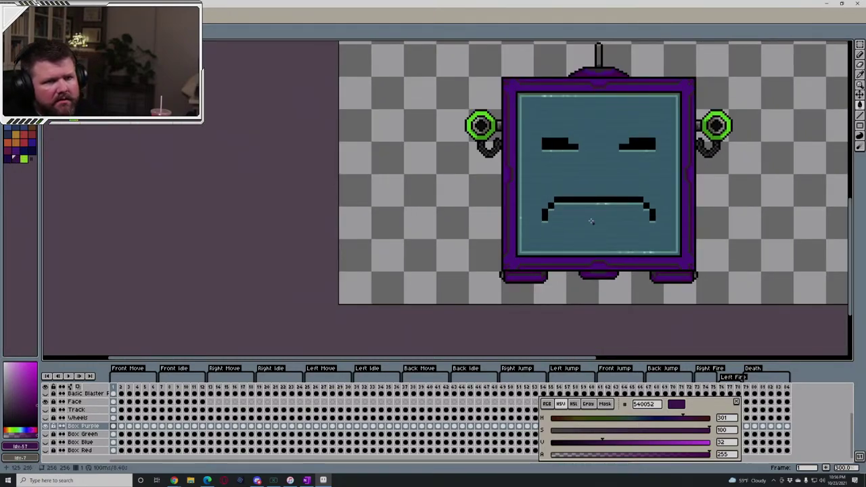
pyautogui.click(493, 141)
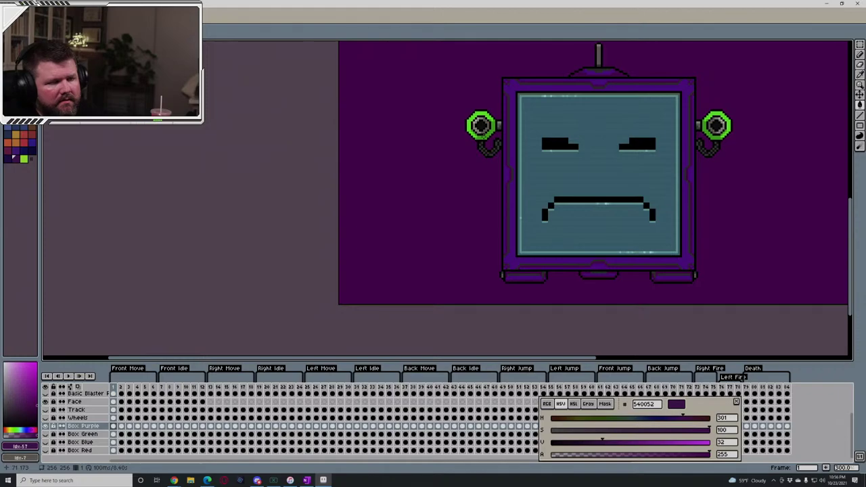
pyautogui.hotkey('ctrl', 'z')
# Recolour the Basic Blaster Purple layer with dark purple 540052 shading, purple 5c0786 rings and violet 3c1196 highlights
pyautogui.scroll(3, 88, 406)
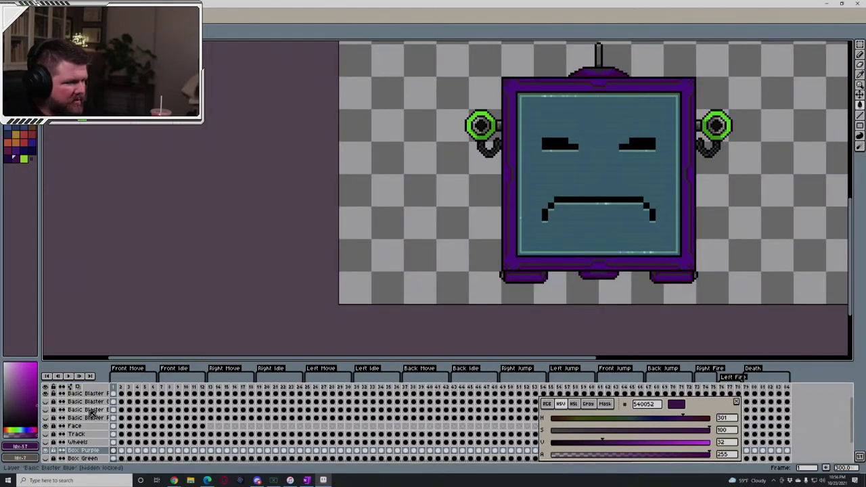
pyautogui.click(88, 404)
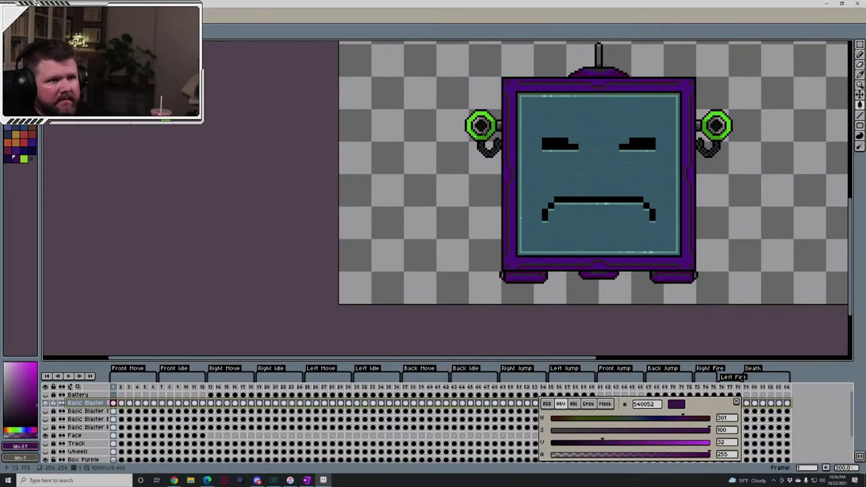
pyautogui.click(15, 150)
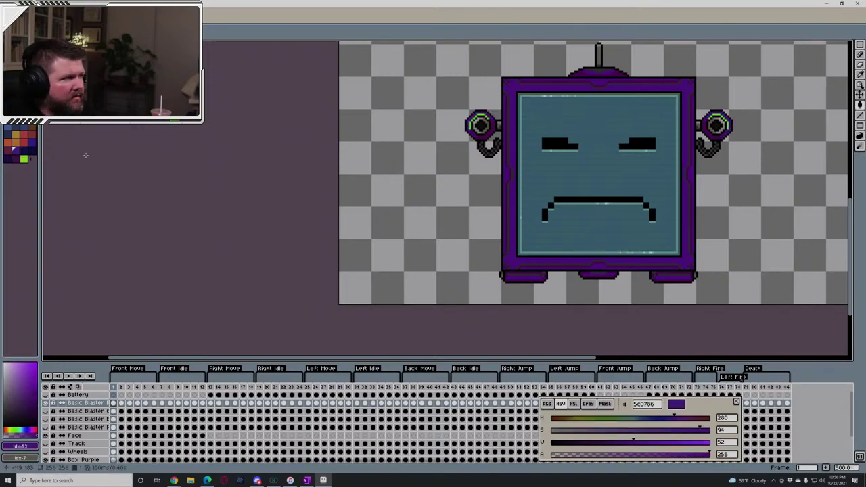
pyautogui.click(34, 146)
pyautogui.scroll(3, 467, 122)
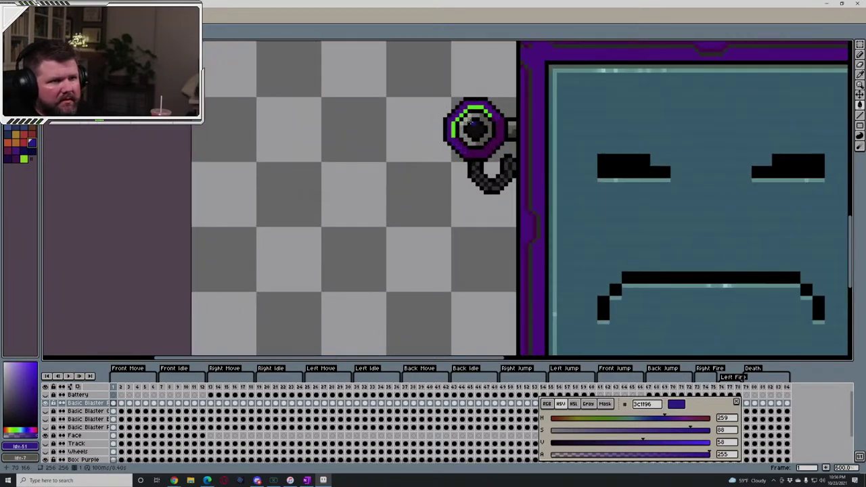
pyautogui.scroll(-3, 514, 142)
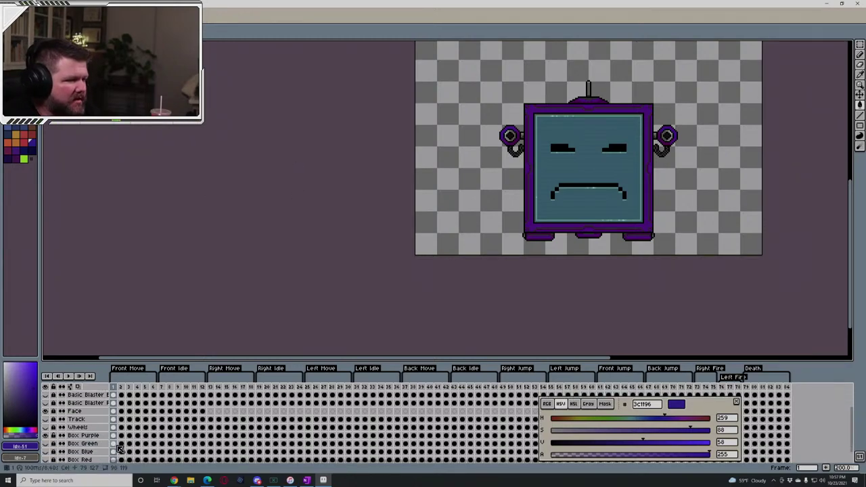
# Duplicate the Box Purple layer, hide the original and rename the copy as Box Yellow
pyautogui.scroll(-2, 101, 415)
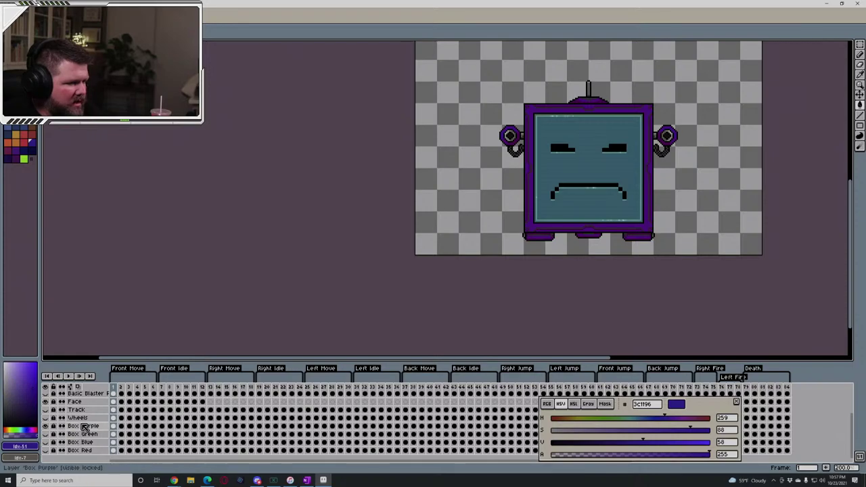
pyautogui.click(79, 427)
pyautogui.rightClick(79, 426)
pyautogui.click(111, 447)
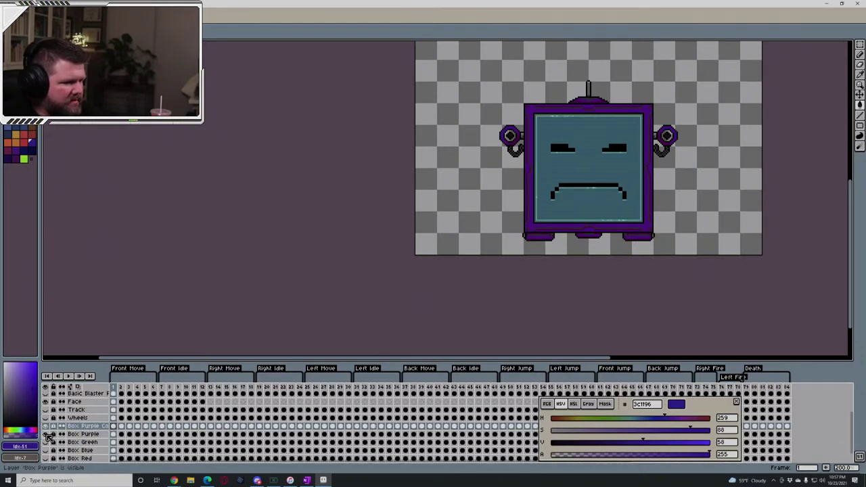
pyautogui.rightClick(87, 430)
pyautogui.click(122, 399)
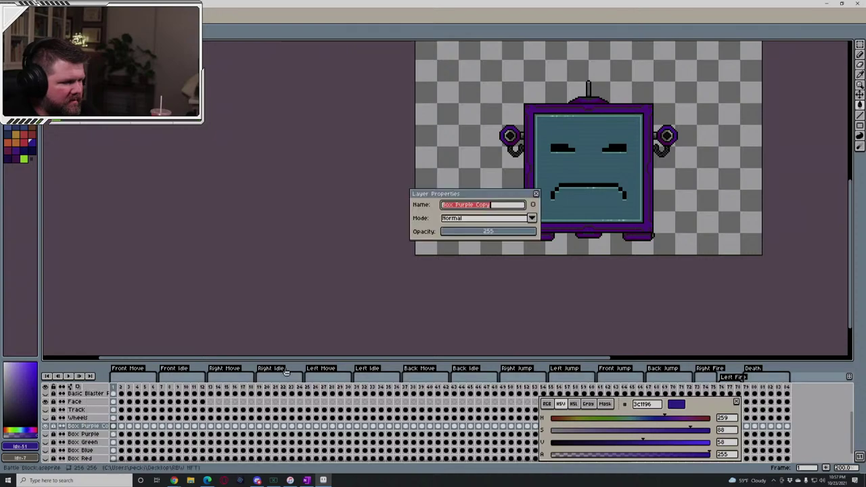
pyautogui.click(509, 206)
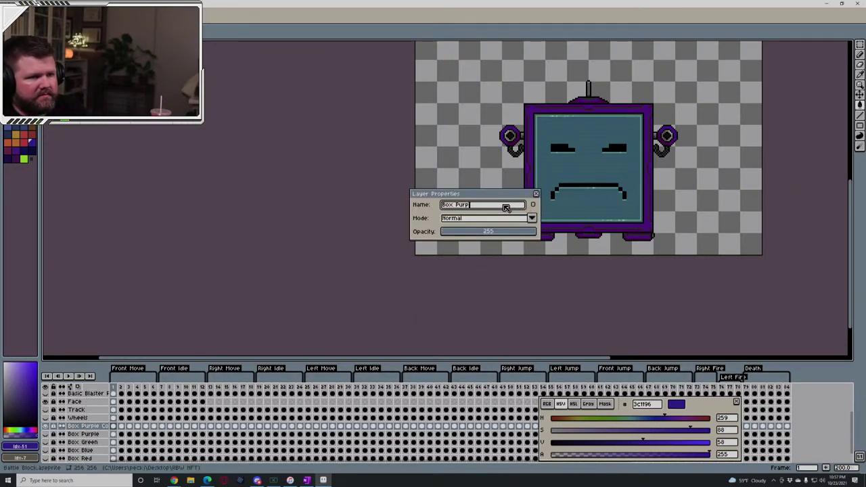
pyautogui.write('Yellow')
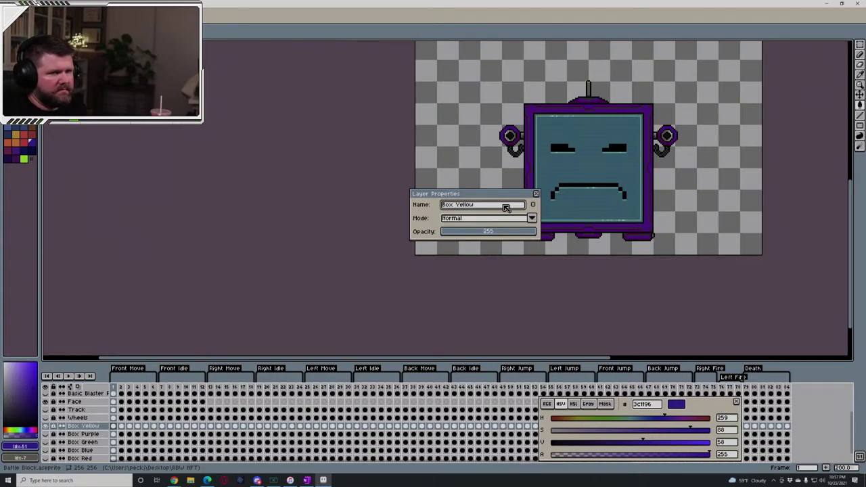
pyautogui.click(536, 193)
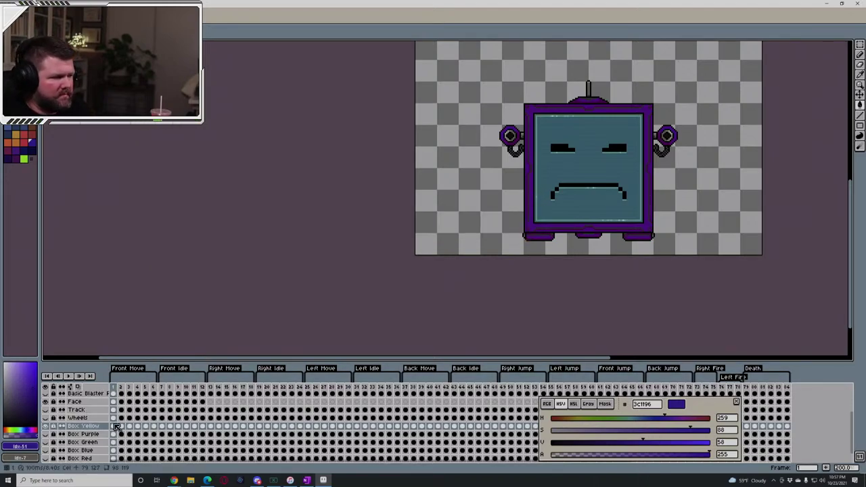
# Duplicate the Basic Blaster Purple layer, then show, rename and unlock the copy as Basic Blaster Yellow
pyautogui.scroll(2, 116, 428)
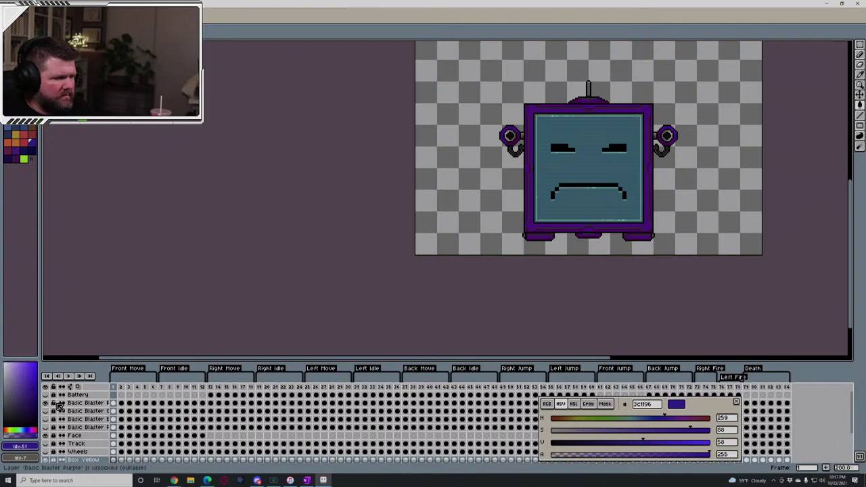
pyautogui.rightClick(79, 403)
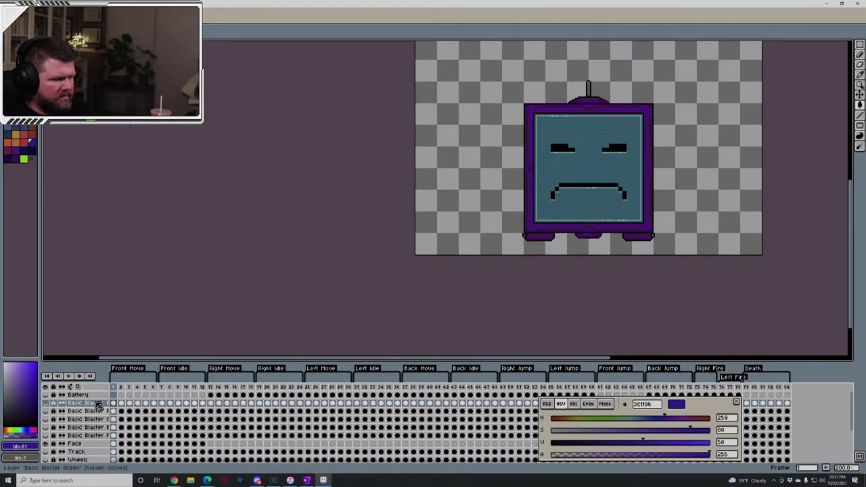
pyautogui.click(105, 446)
pyautogui.click(46, 403)
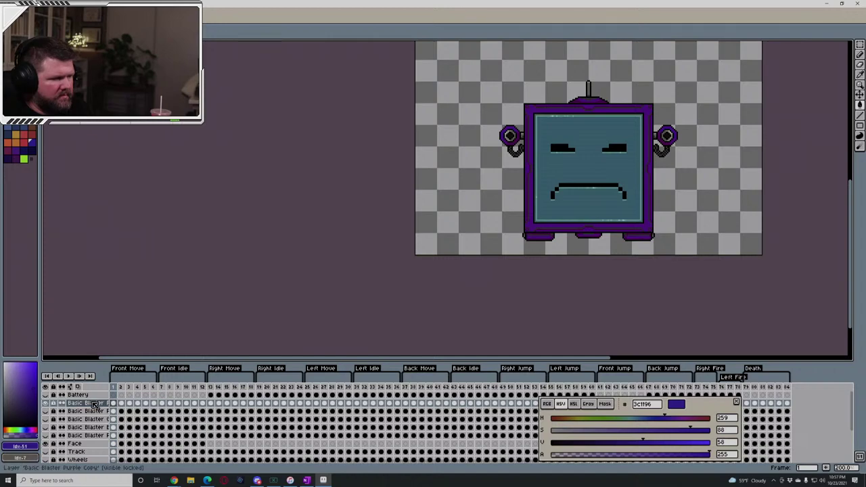
pyautogui.rightClick(95, 403)
pyautogui.click(122, 398)
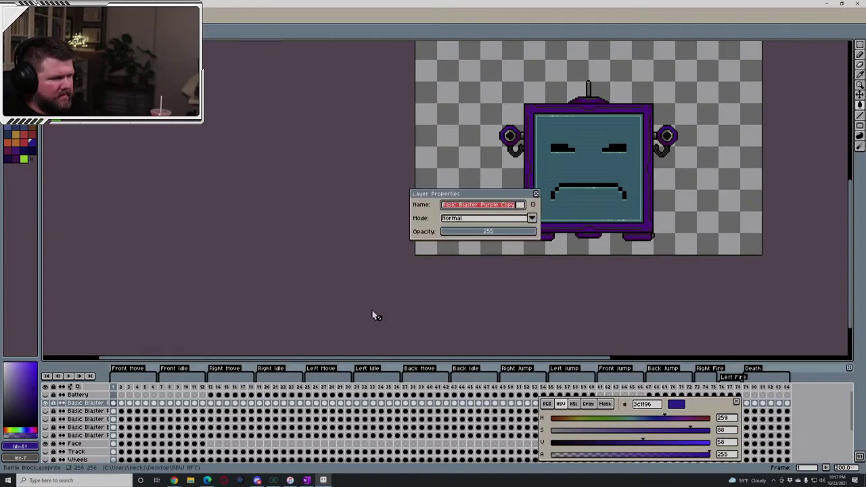
pyautogui.click(522, 206)
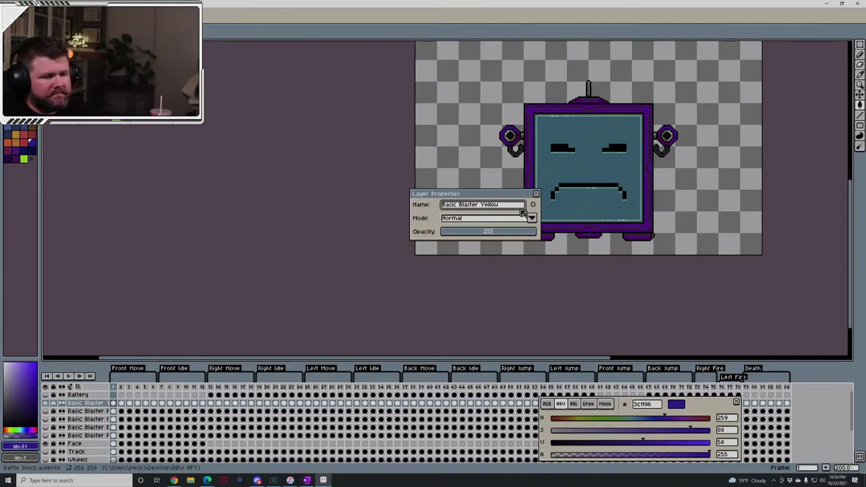
pyautogui.click(59, 405)
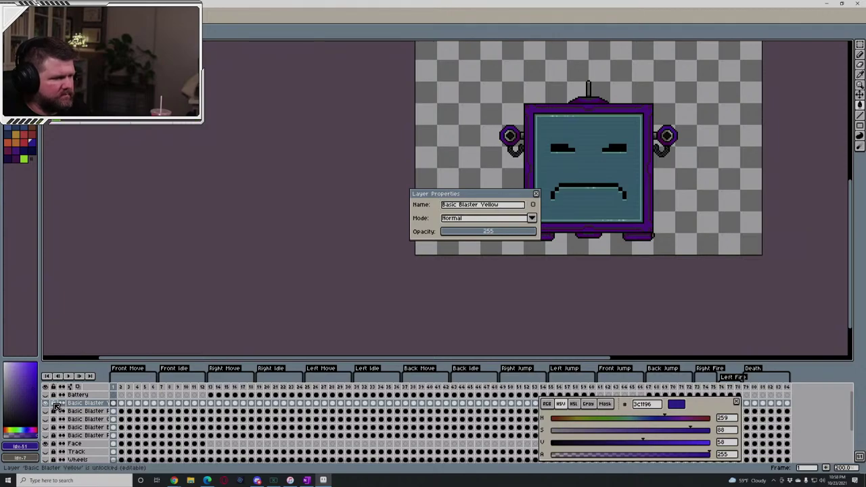
pyautogui.click(537, 193)
# Recolour the Box Yellow layer's main frame with bright yellow efea14
pyautogui.scroll(-2, 84, 458)
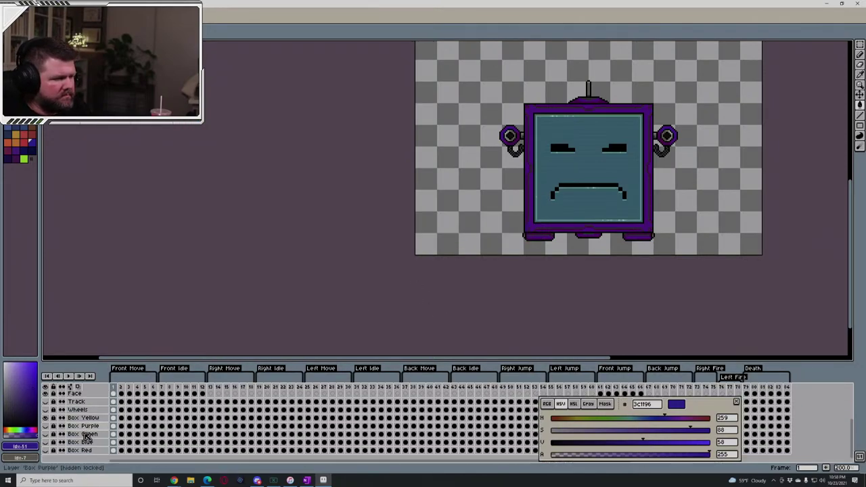
pyautogui.click(87, 418)
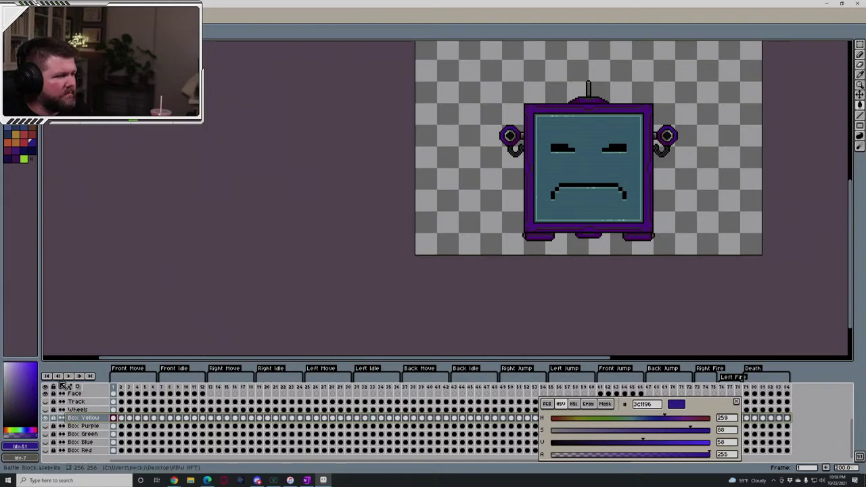
pyautogui.click(11, 428)
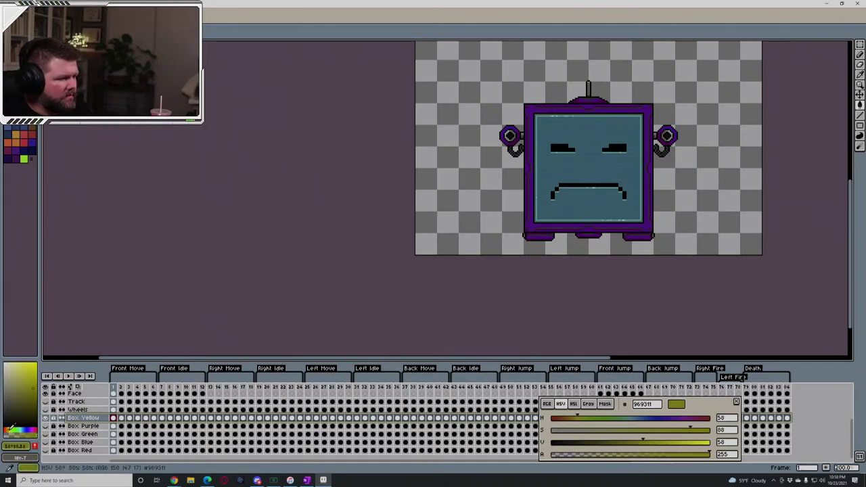
pyautogui.click(36, 364)
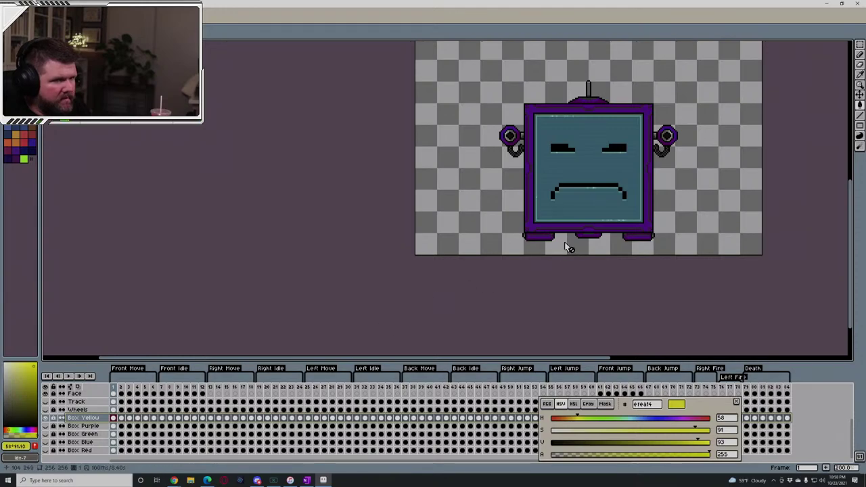
pyautogui.scroll(3, 526, 226)
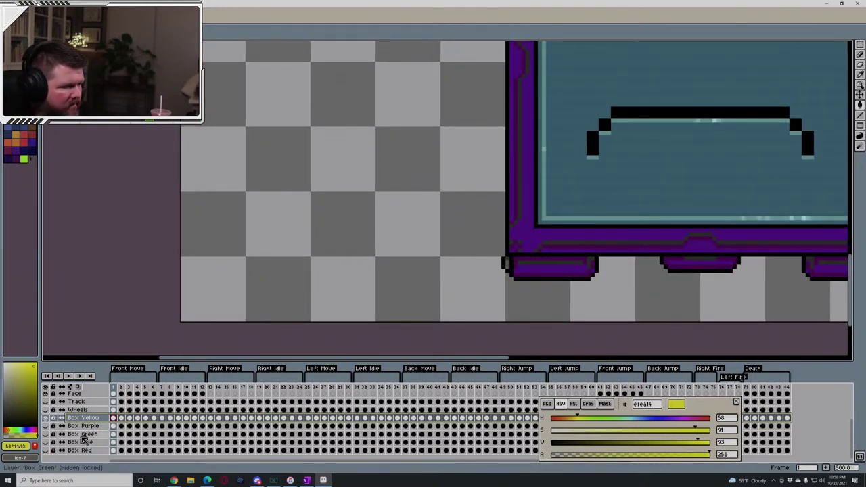
pyautogui.click(539, 234)
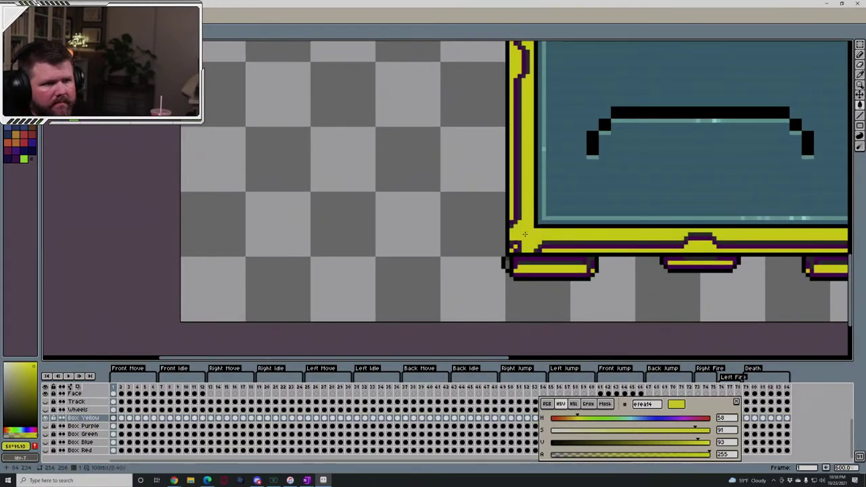
# Lower the yellow's brightness value to 82 and recolour the Box Yellow layer's shading with the resulting d1cb13
pyautogui.scroll(-3, 629, 209)
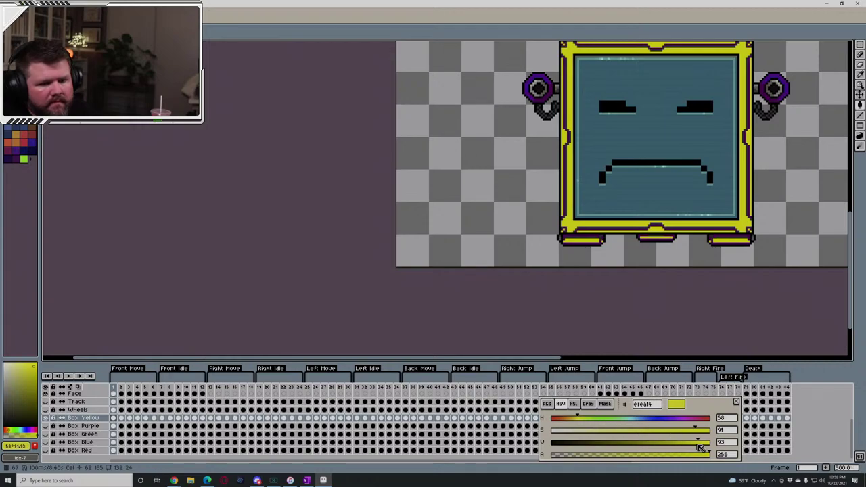
pyautogui.moveTo(700, 444); pyautogui.dragTo(681, 443)
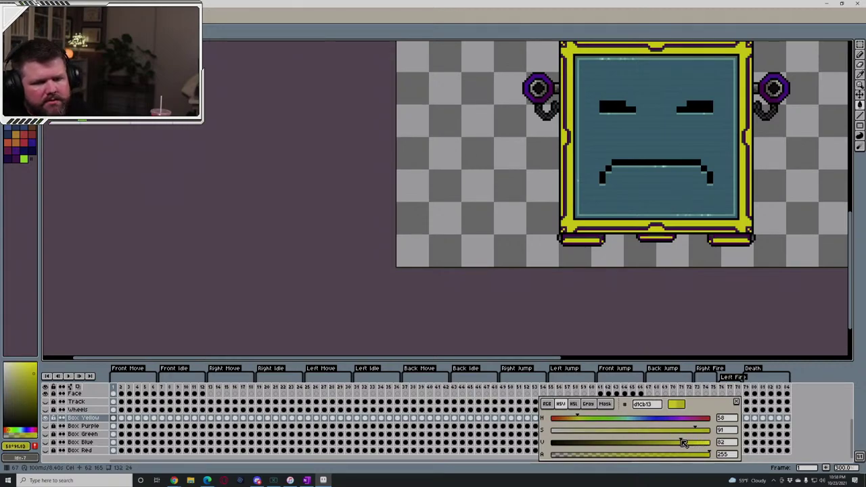
pyautogui.scroll(3, 533, 198)
pyautogui.click(533, 199)
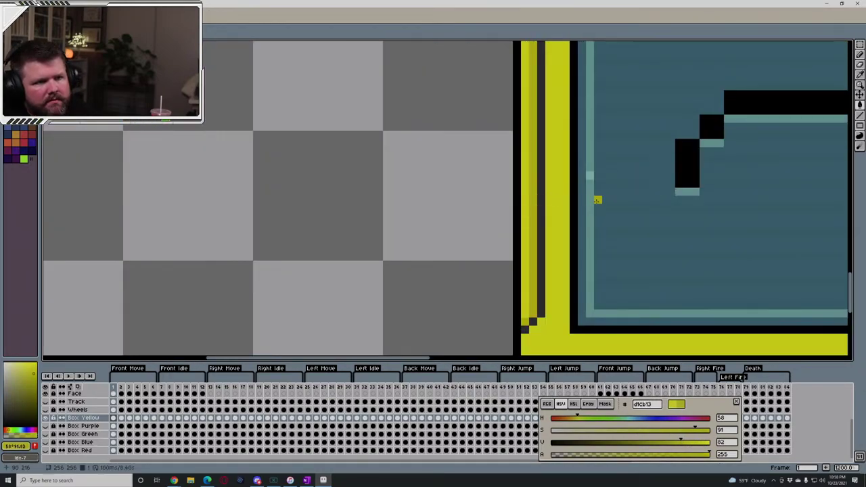
pyautogui.scroll(-4, 596, 199)
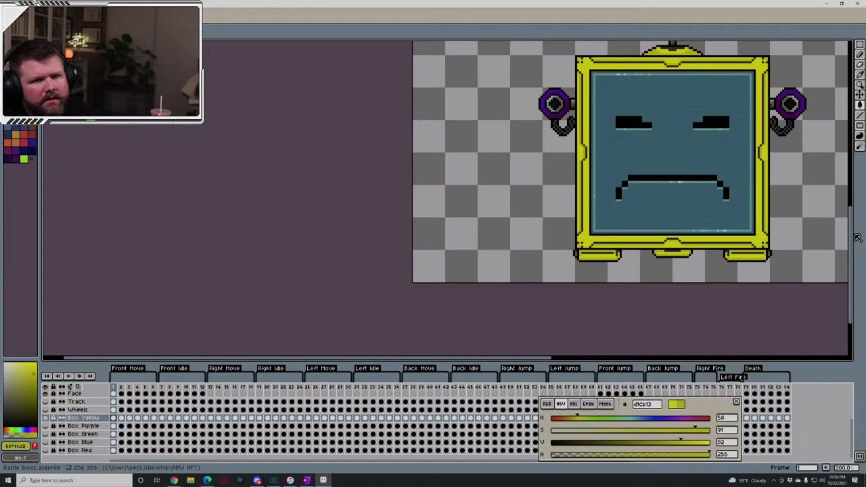
# Recolour the Basic Blaster Yellow layer's ring shading with d1cb13 and its main purple with yellow efea14
pyautogui.moveTo(851, 237); pyautogui.dragTo(851, 207)
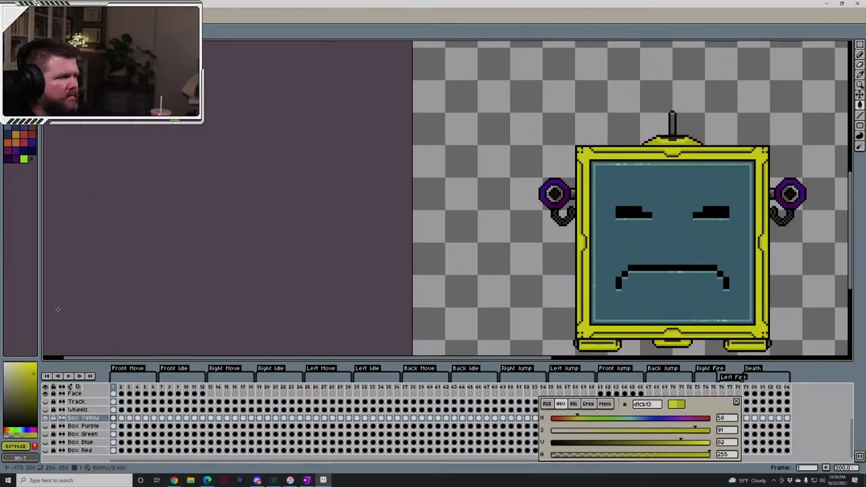
pyautogui.scroll(3, 77, 421)
pyautogui.scroll(-1, 76, 421)
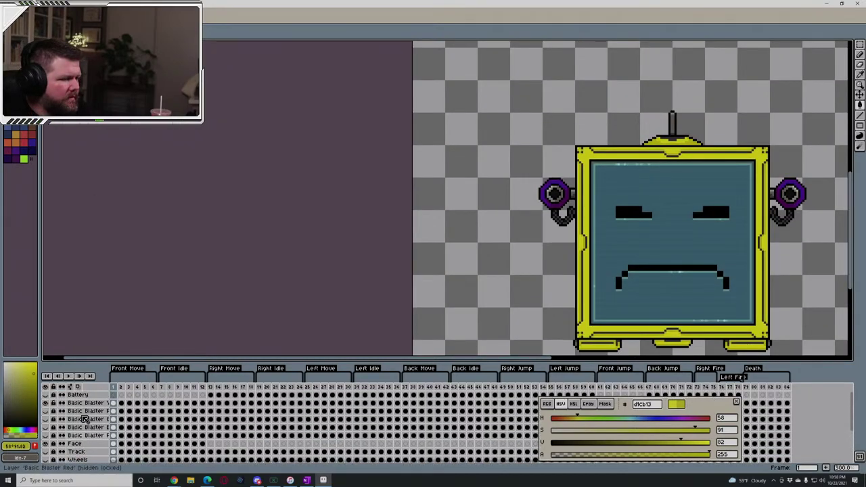
pyautogui.scroll(2, 77, 419)
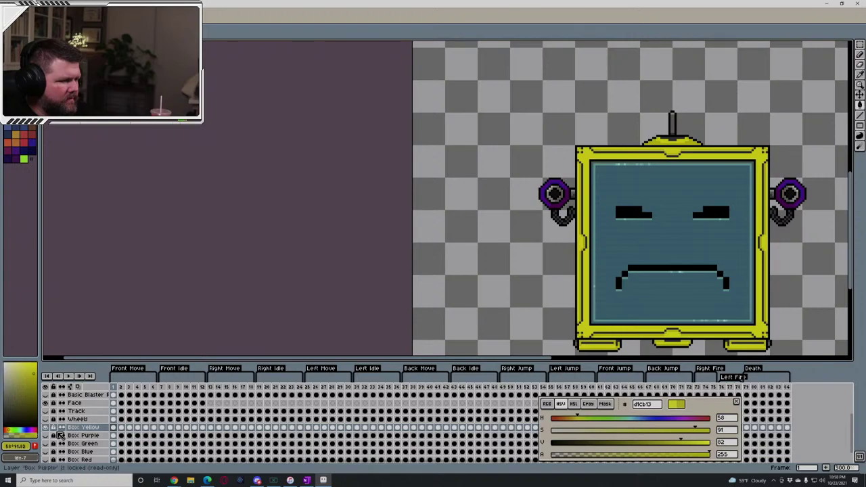
pyautogui.scroll(2, 81, 419)
pyautogui.click(86, 403)
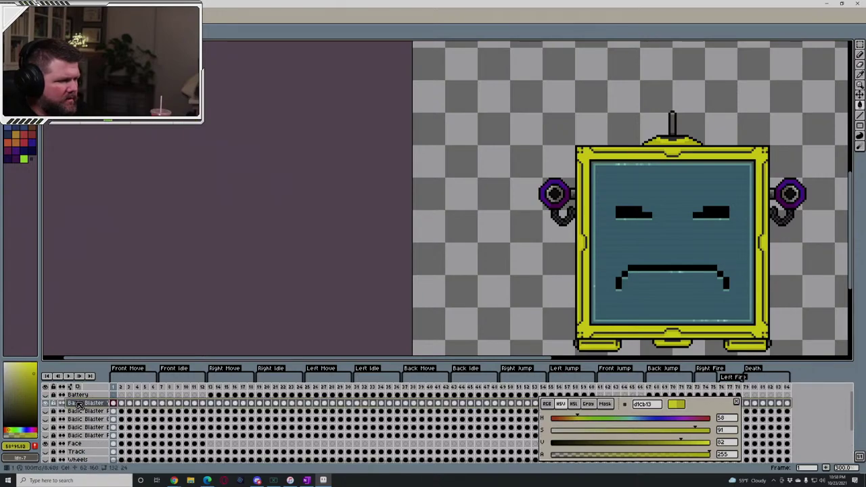
pyautogui.scroll(2, 559, 203)
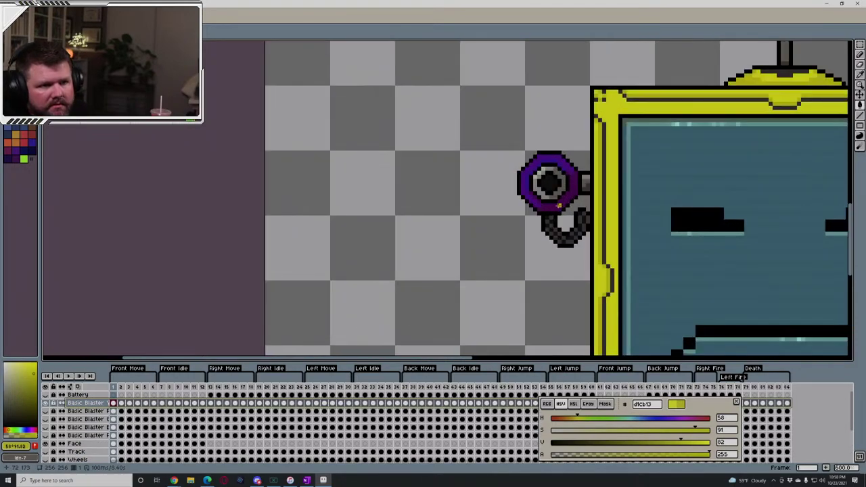
pyautogui.click(558, 205)
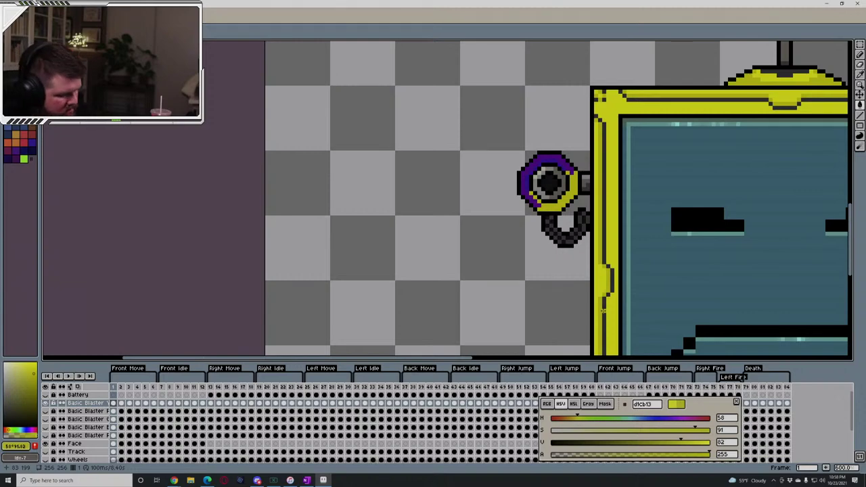
pyautogui.keyDown('alt'); pyautogui.click(601, 309); pyautogui.keyUp('alt')
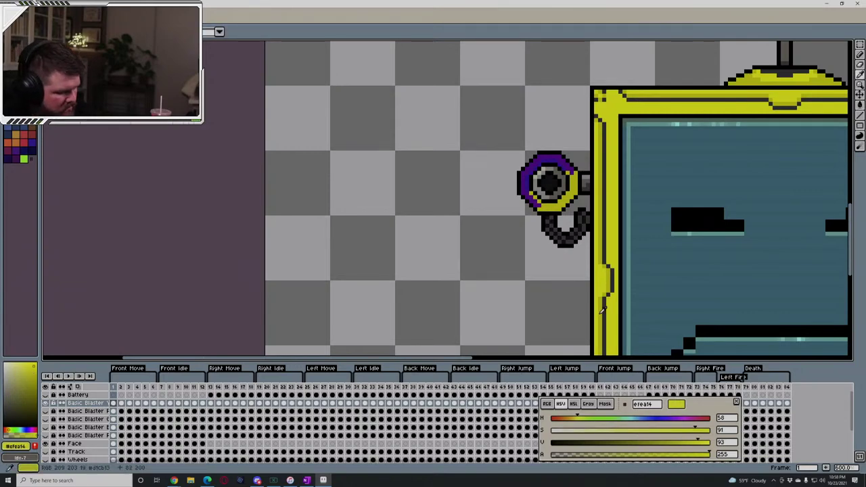
pyautogui.click(525, 184)
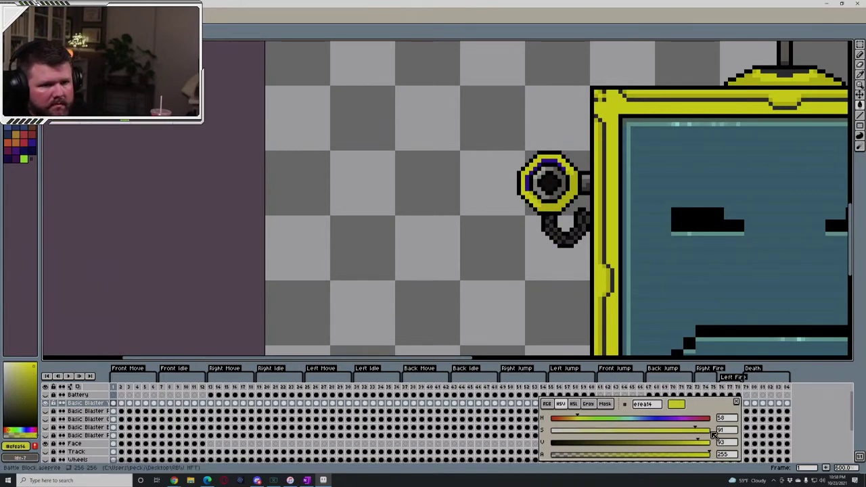
# Raise the yellow's brightness value to 97 and recolour the Basic Blaster Yellow layer's remaining purple ring highlights with the resulting f7f016
pyautogui.click(706, 443)
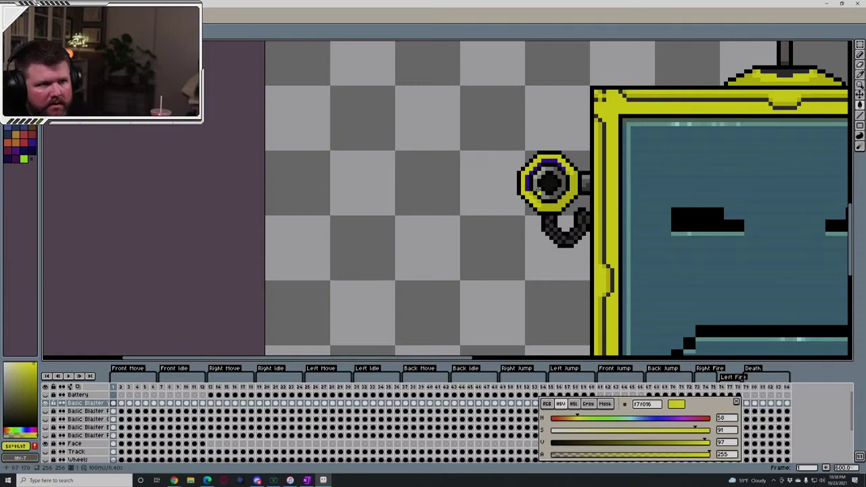
pyautogui.scroll(-3, 832, 208)
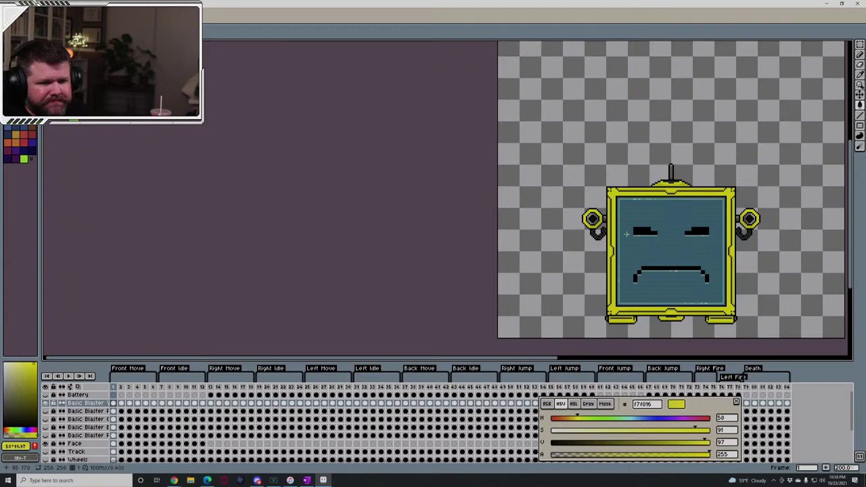
pyautogui.scroll(-1, 626, 234)
pyautogui.scroll(1, 626, 234)
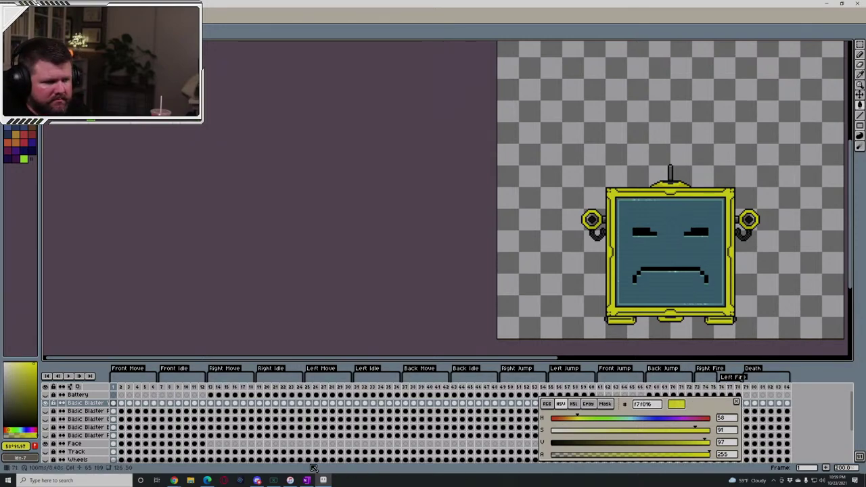
pyautogui.scroll(-1, 413, 205)
pyautogui.scroll(1, 414, 206)
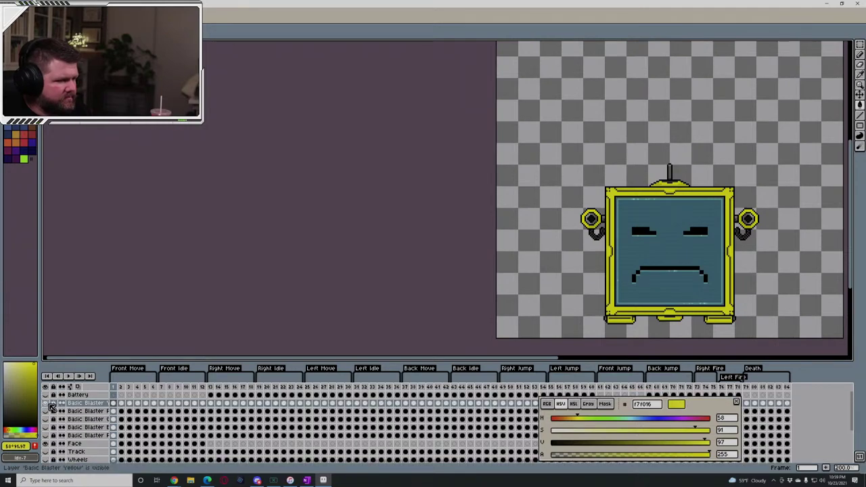
# Duplicate the Basic Blaster Yellow layer and rename the copy as Basic Blaster Orange
pyautogui.rightClick(105, 408)
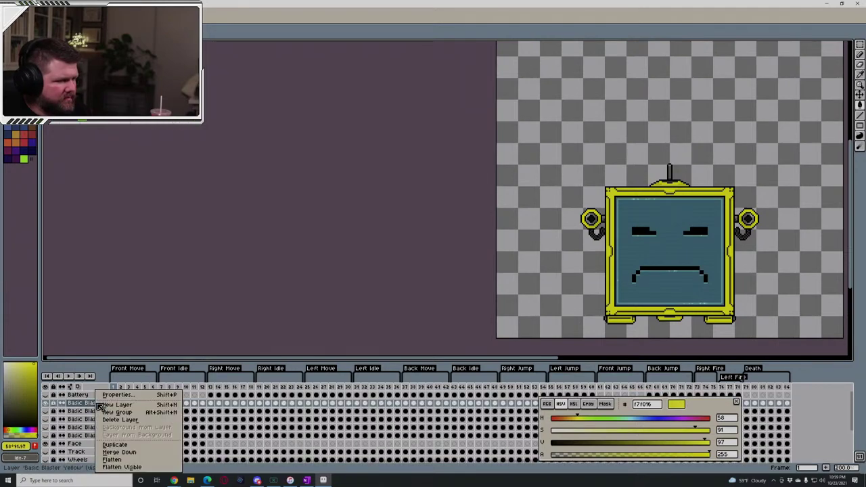
pyautogui.click(112, 446)
pyautogui.rightClick(91, 405)
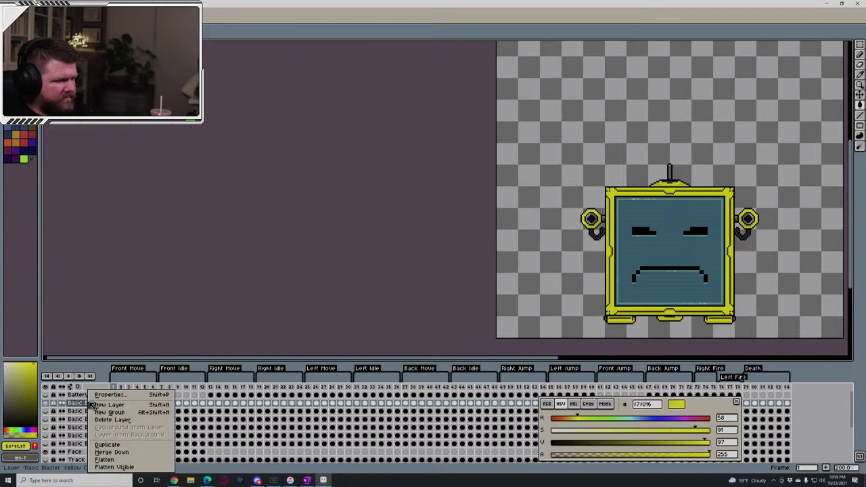
pyautogui.click(124, 397)
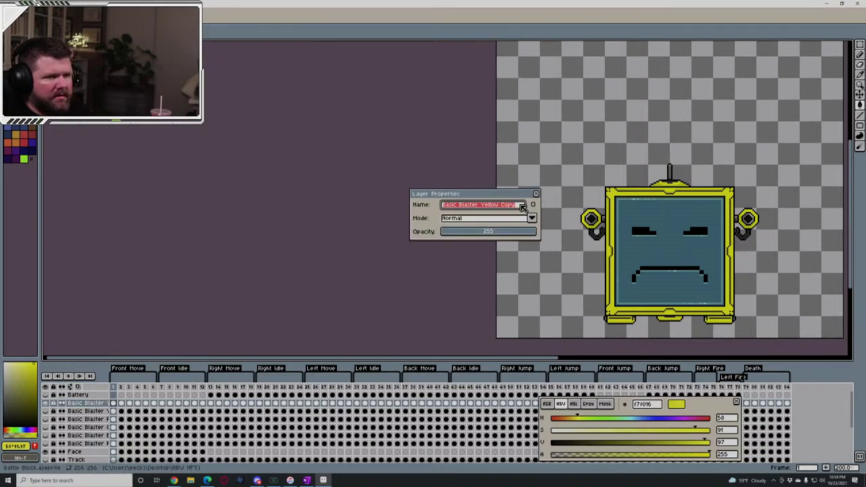
pyautogui.click(522, 205)
pyautogui.moveTo(523, 205); pyautogui.dragTo(481, 205)
pyautogui.write('C')
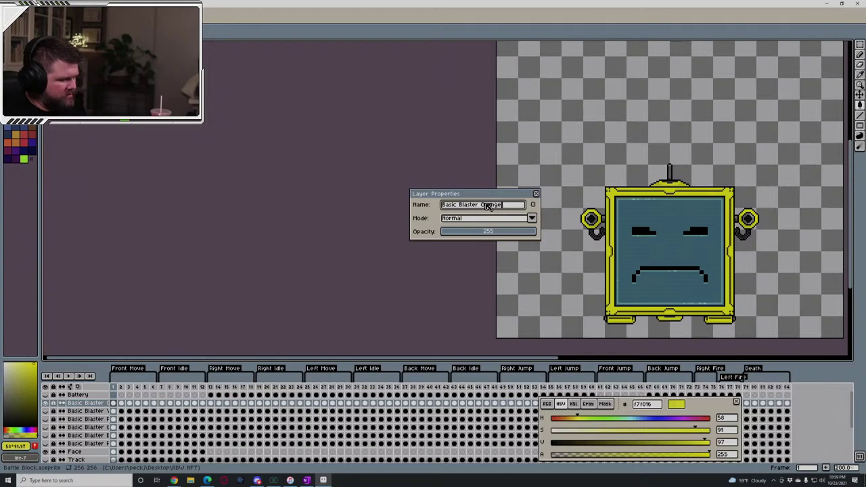
pyautogui.write('range')
pyautogui.click(536, 194)
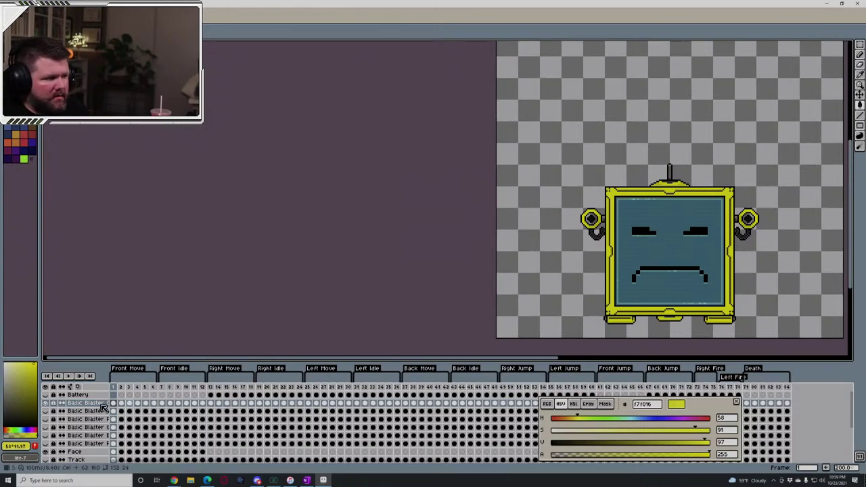
# Select the Box Yellow layer in the timeline
pyautogui.scroll(-2, 92, 421)
pyautogui.scroll(-1, 92, 421)
pyautogui.click(81, 418)
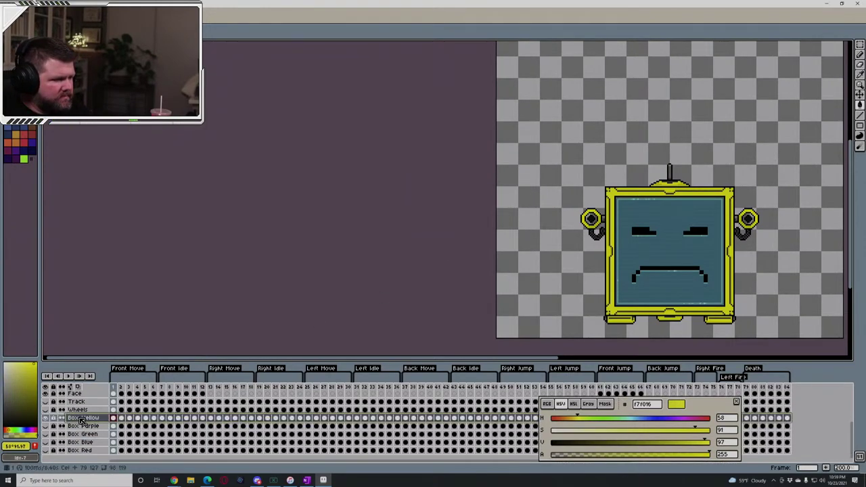